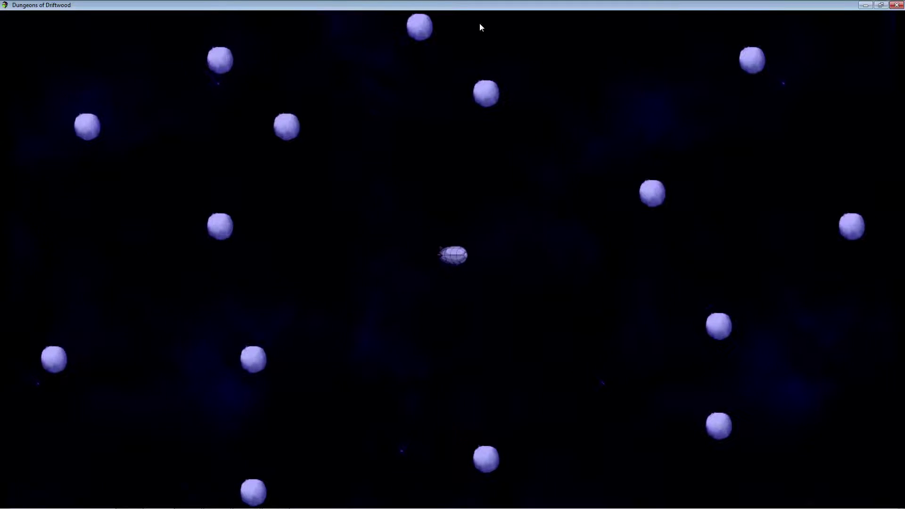
# Walk the player character around the test map in all four directions in the running playtest.
pyautogui.press('Left')
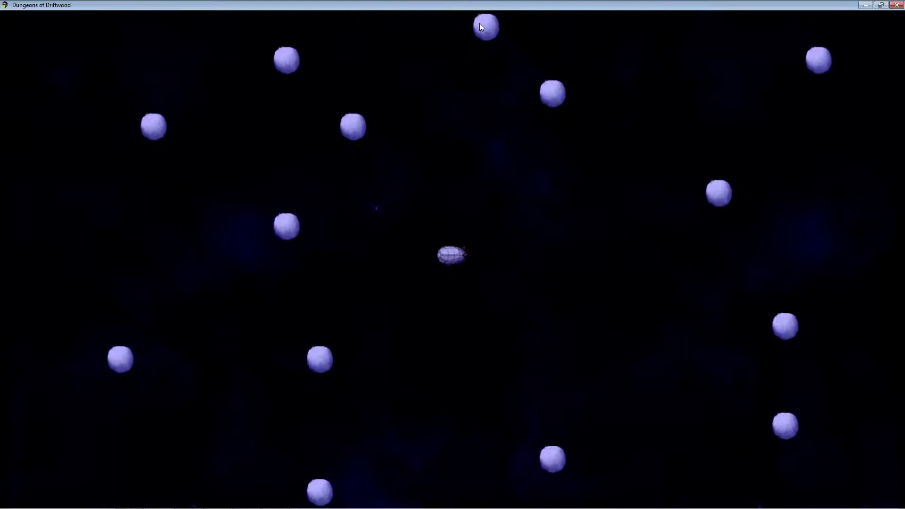
pyautogui.press('Right')
pyautogui.press('Up')
pyautogui.press('Up')
pyautogui.press('Up')
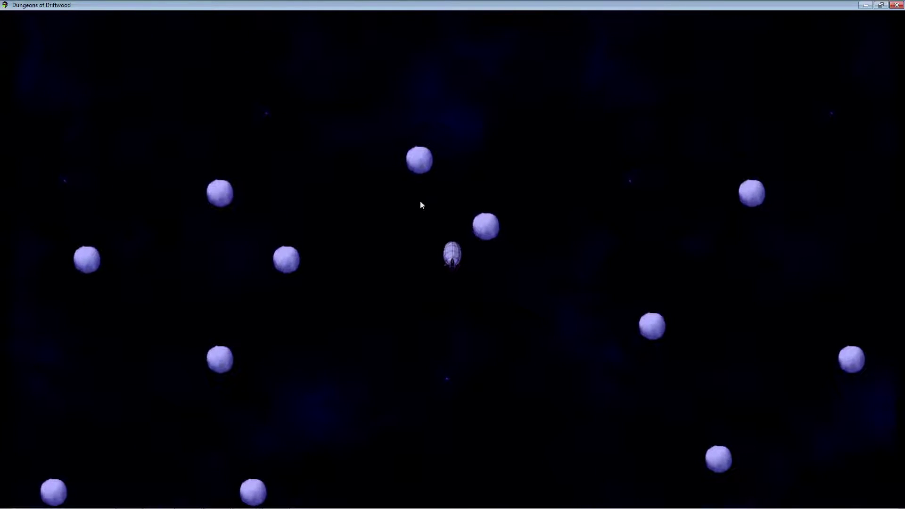
pyautogui.press('Down')
pyautogui.press('Right')
pyautogui.press('Up')
pyautogui.press('Left')
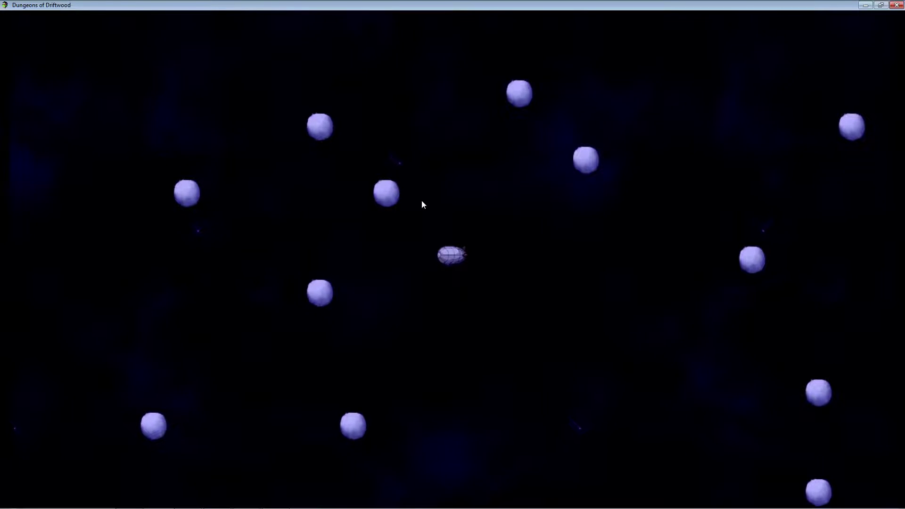
pyautogui.press('Right')
pyautogui.press('Down')
pyautogui.press('Right')
pyautogui.press('Up')
pyautogui.press('Left')
pyautogui.press('Down')
pyautogui.press('Right')
pyautogui.press('Up')
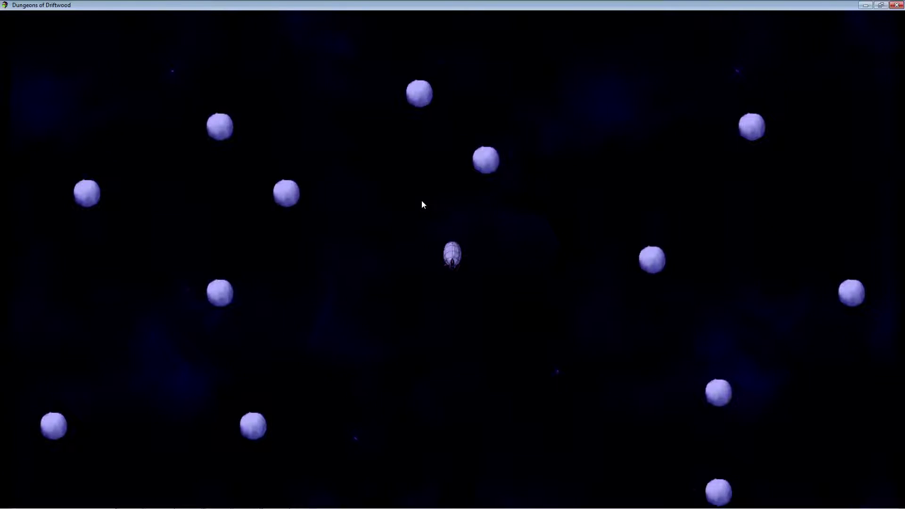
pyautogui.press('Up')
pyautogui.press('Right')
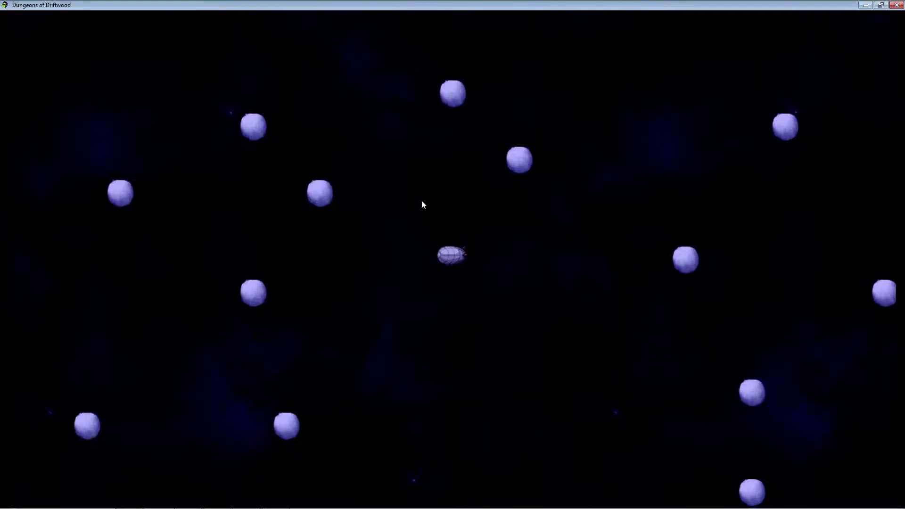
pyautogui.press('Up')
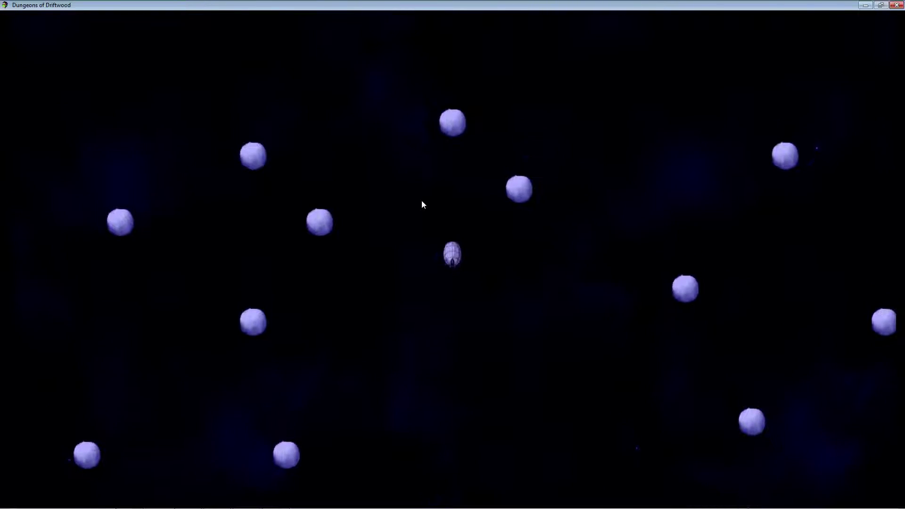
pyautogui.press('Right')
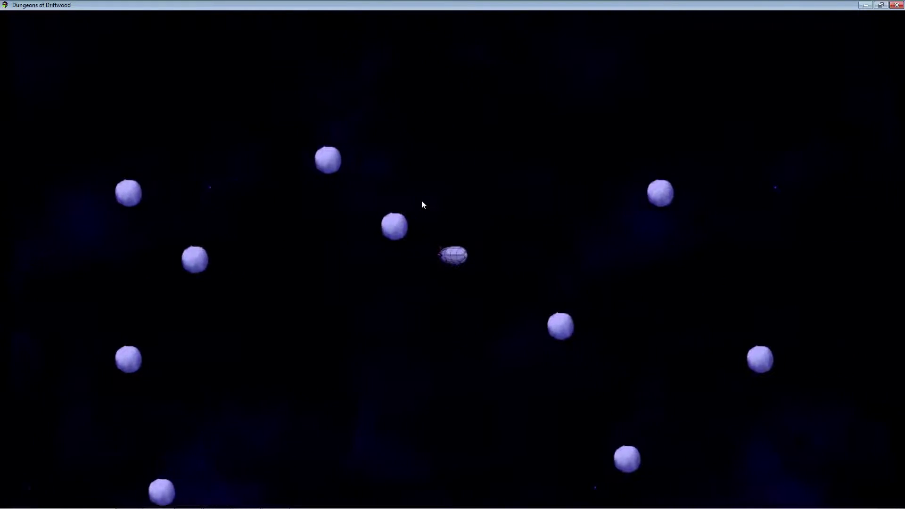
pyautogui.press('Down')
pyautogui.press('Left')
pyautogui.press('Up')
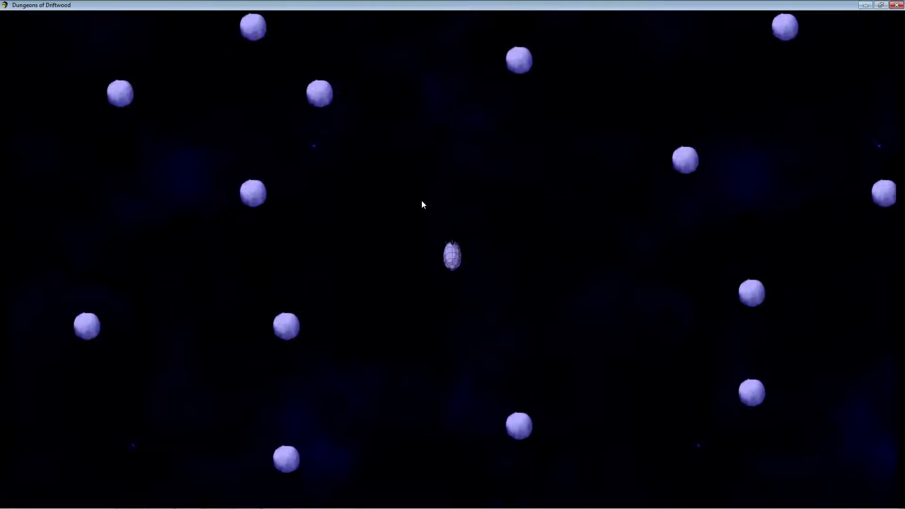
# Trigger the placed attack animations while turning the character to face each of the four directions in the playtest.
pyautogui.press('space')
pyautogui.press('Right')
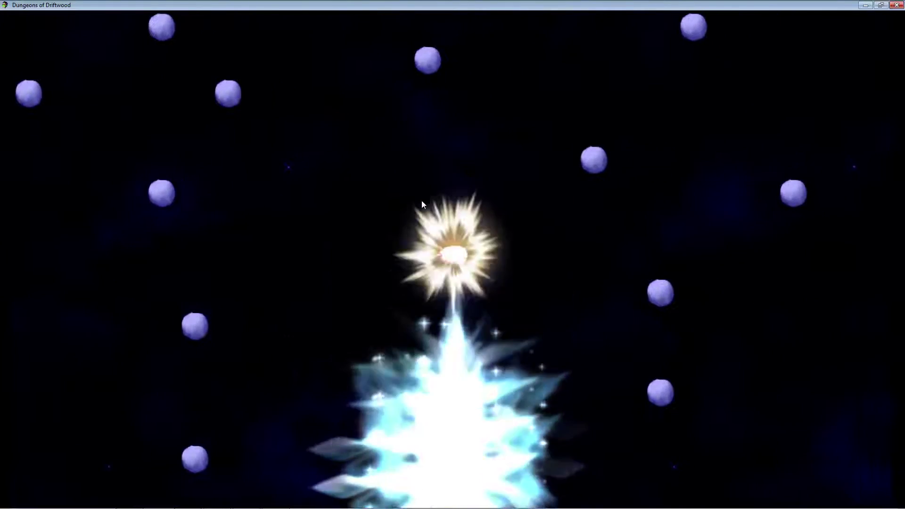
pyautogui.press('Up')
pyautogui.press('space')
pyautogui.press('Left')
pyautogui.press('space')
pyautogui.press('Down')
pyautogui.press('space')
pyautogui.press('Right')
pyautogui.press('space')
pyautogui.press('Up')
pyautogui.press('Left')
pyautogui.press('Down')
pyautogui.press('Right')
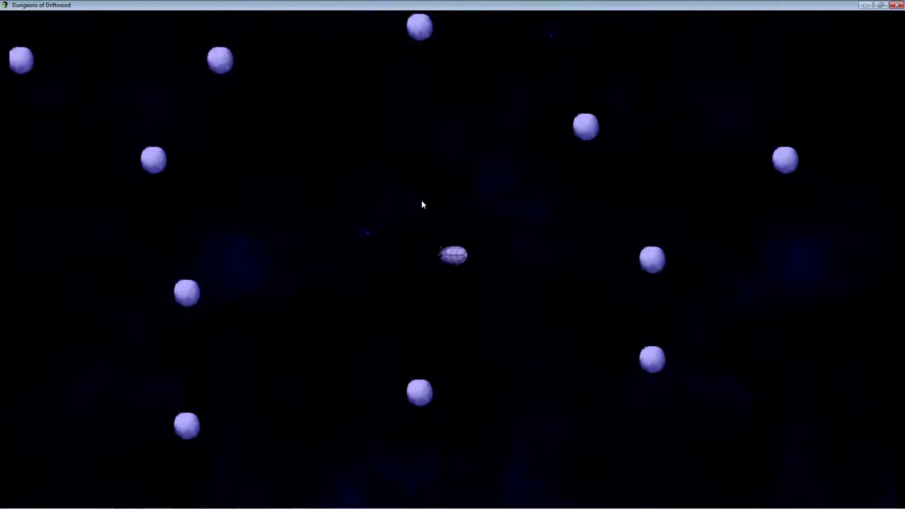
pyautogui.press('space')
pyautogui.press('Up')
pyautogui.press('space')
pyautogui.press('Left')
pyautogui.press('space')
pyautogui.press('Down')
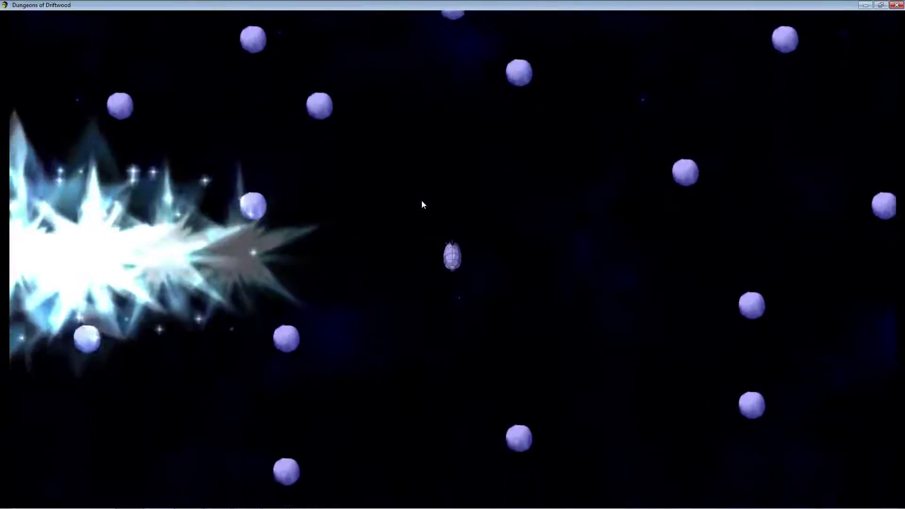
pyautogui.press('space')
pyautogui.press('Right')
pyautogui.press('space')
pyautogui.press('Up')
pyautogui.press('space')
pyautogui.press('Left')
pyautogui.press('space')
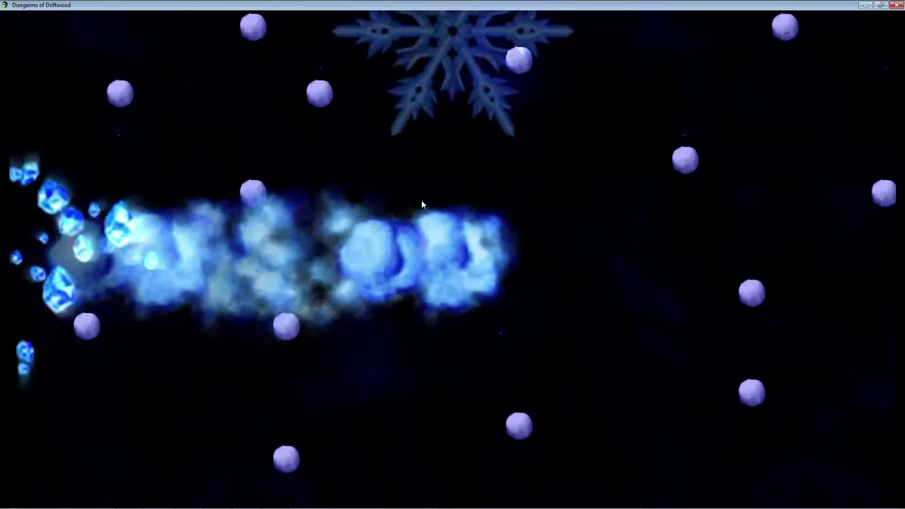
pyautogui.press('Down')
pyautogui.press('space')
pyautogui.press('Right')
pyautogui.press('Up')
pyautogui.press('Right')
pyautogui.press('Up')
pyautogui.press('Left')
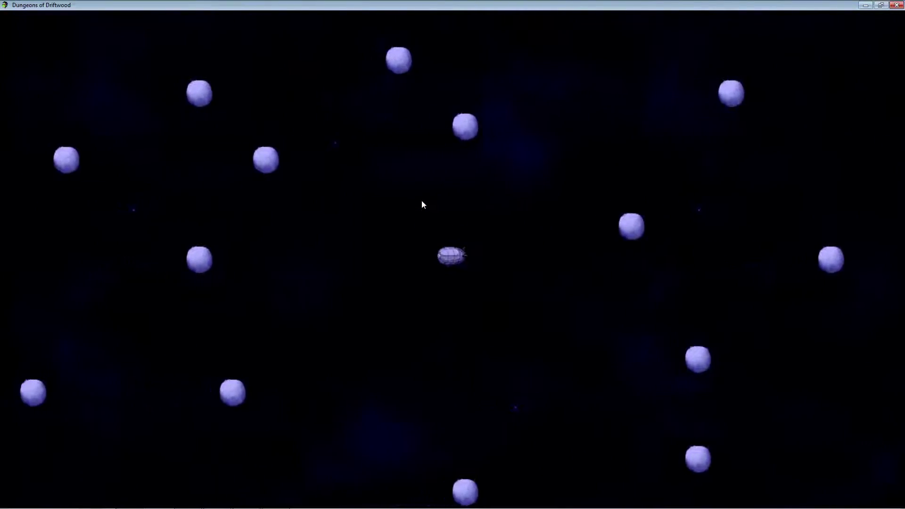
pyautogui.press('Up')
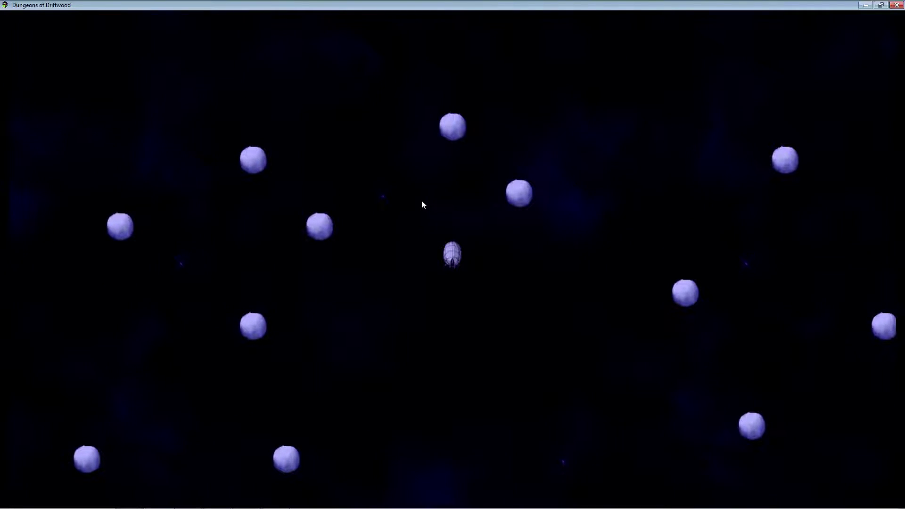
# Trigger further placed animations with the action command between moves around the playtest map.
pyautogui.press('Down')
pyautogui.press('space')
pyautogui.press('Right')
pyautogui.press('space')
pyautogui.press('Left')
pyautogui.press('space')
pyautogui.press('Up')
pyautogui.press('space')
pyautogui.press('Right')
pyautogui.press('Down')
pyautogui.press('Left')
pyautogui.press('space')
pyautogui.press('Right')
pyautogui.press('Up')
pyautogui.press('space')
pyautogui.press('Left')
pyautogui.press('Left')
pyautogui.press('space')
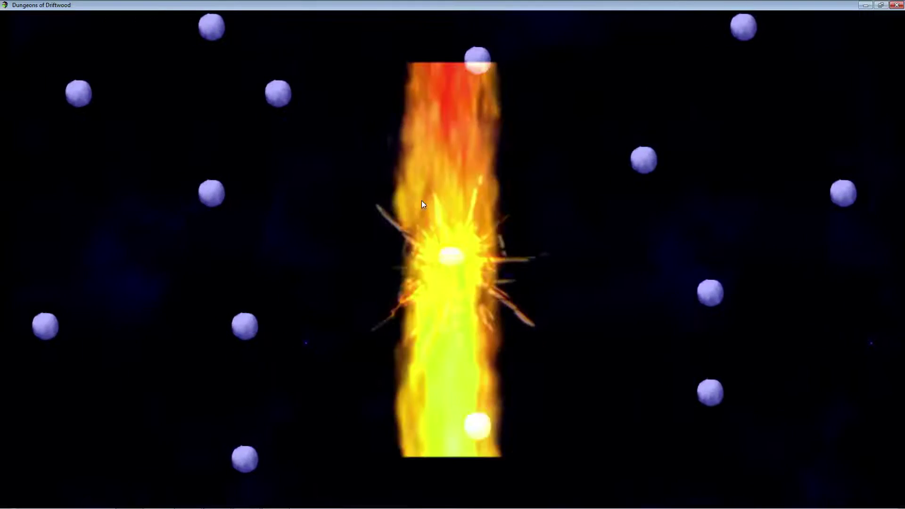
pyautogui.press('Left')
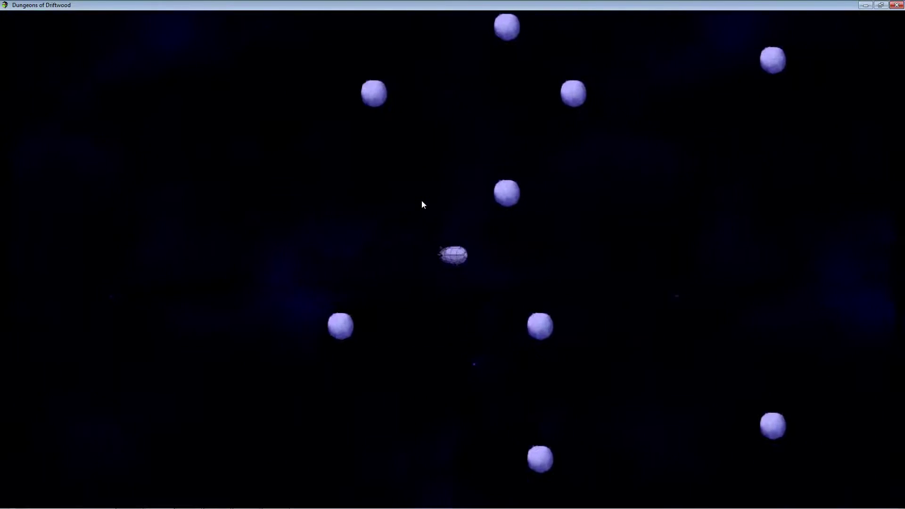
# Move the character across the map to examine the fire, ice and lightning animations placed around it.
pyautogui.press('Right')
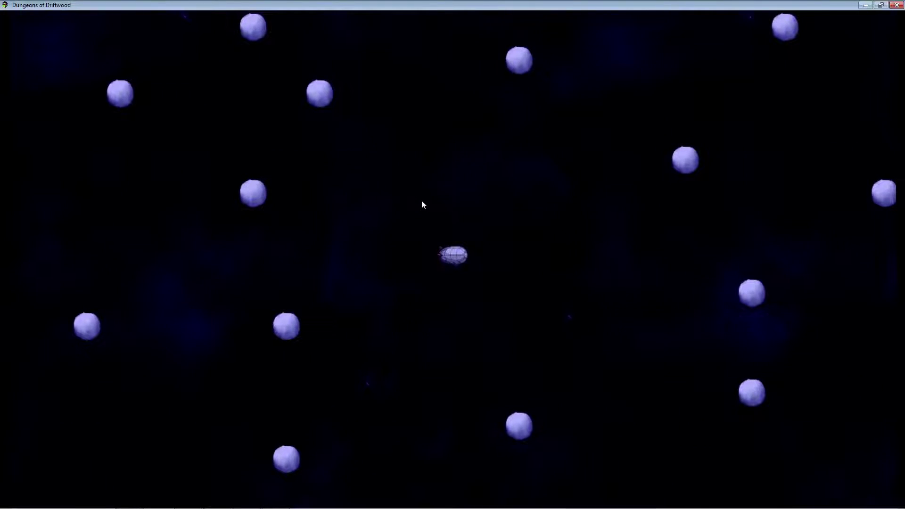
pyautogui.press('Right')
pyautogui.press('Up')
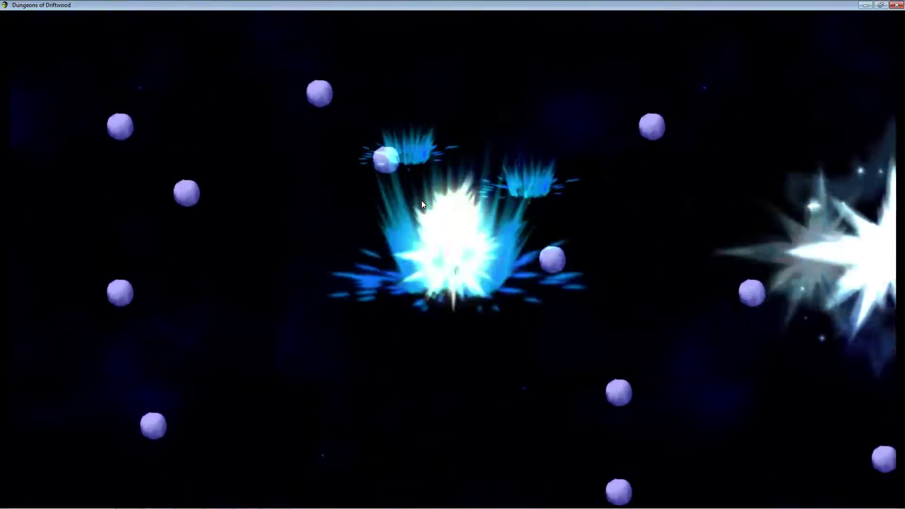
pyautogui.press('Down')
pyautogui.press('Left')
pyautogui.press('Left')
pyautogui.press('Down')
pyautogui.press('Left')
pyautogui.press('Left')
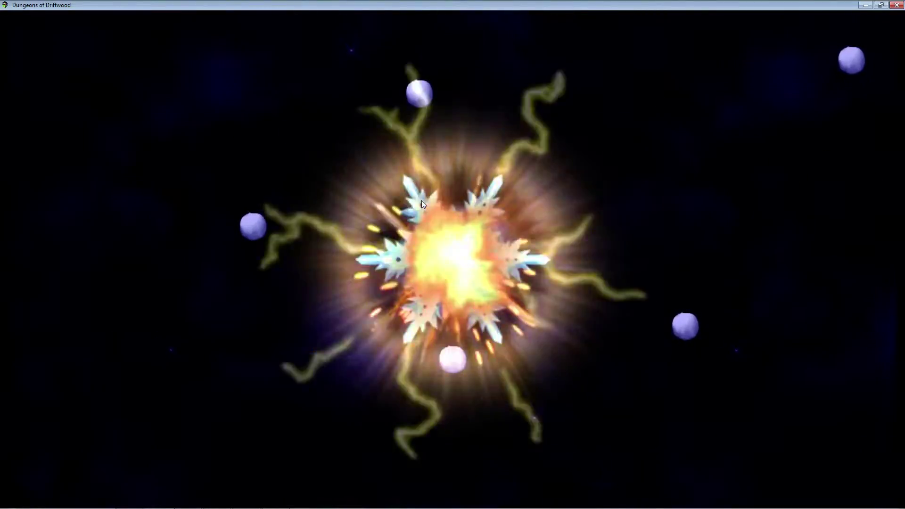
pyautogui.press('Right')
pyautogui.press('Up')
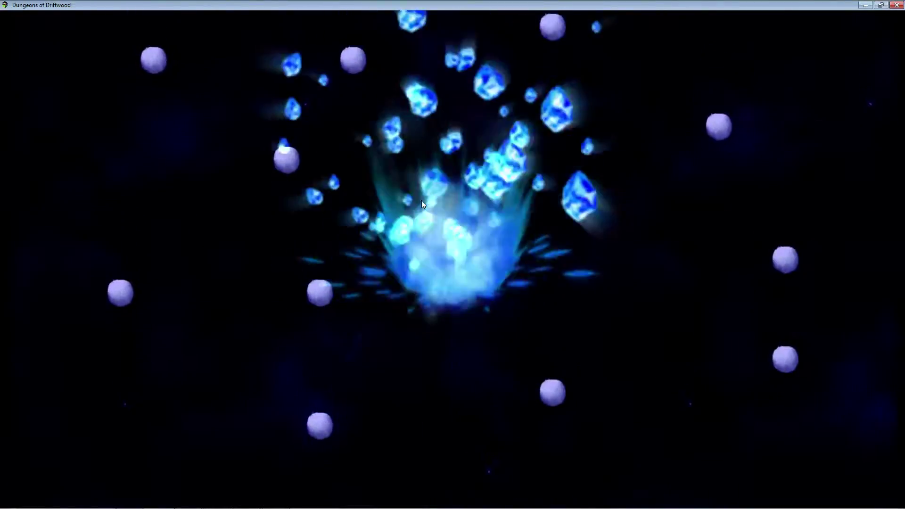
pyautogui.press('Right')
pyautogui.press('Down')
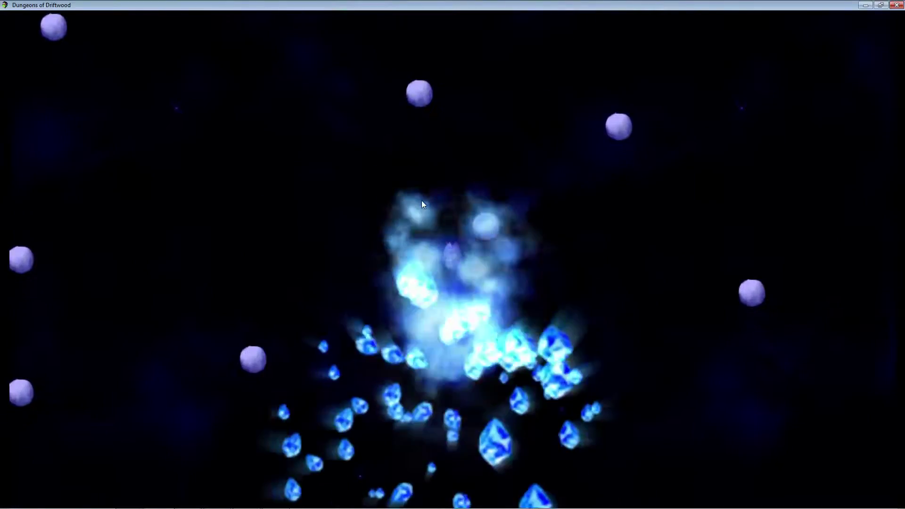
pyautogui.press('Left')
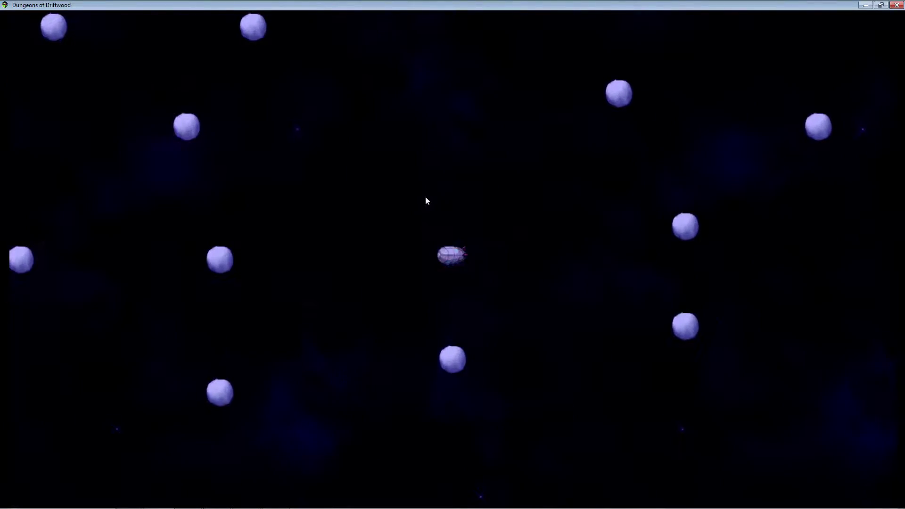
pyautogui.click(444, 174)
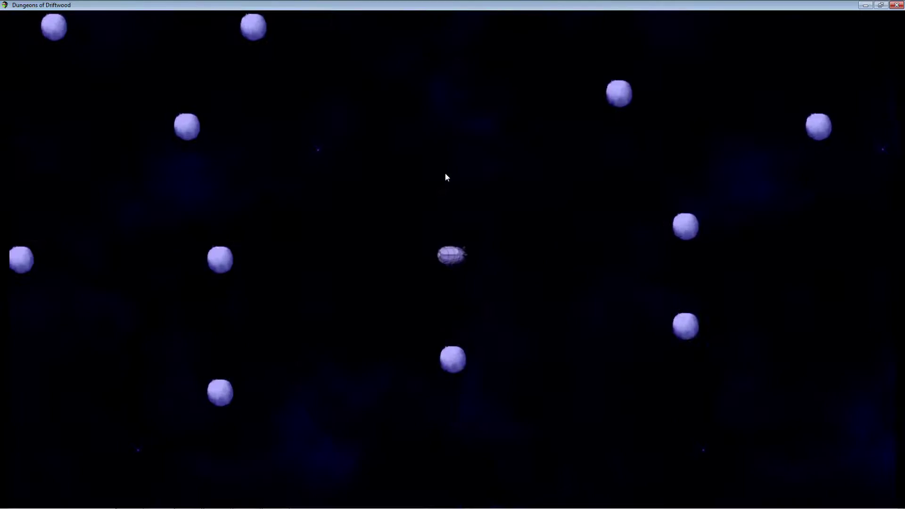
pyautogui.press('Up')
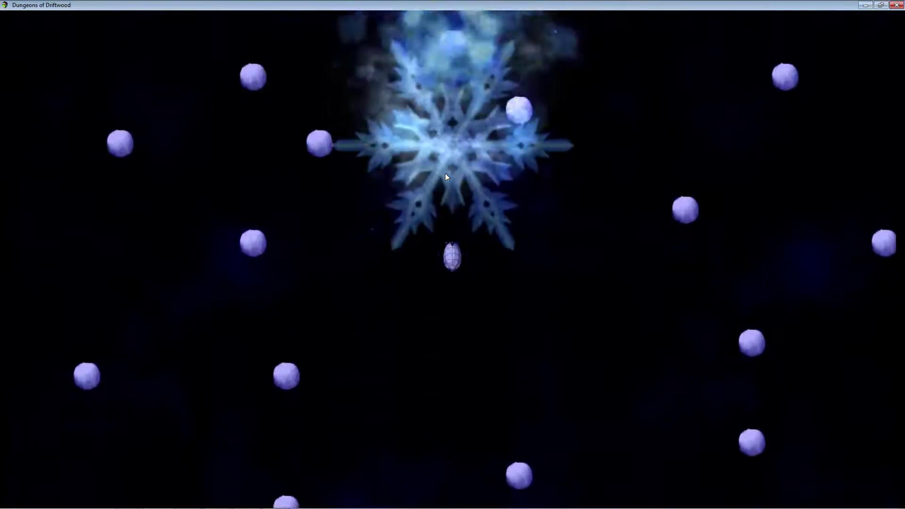
pyautogui.press('Down')
pyautogui.press('Down')
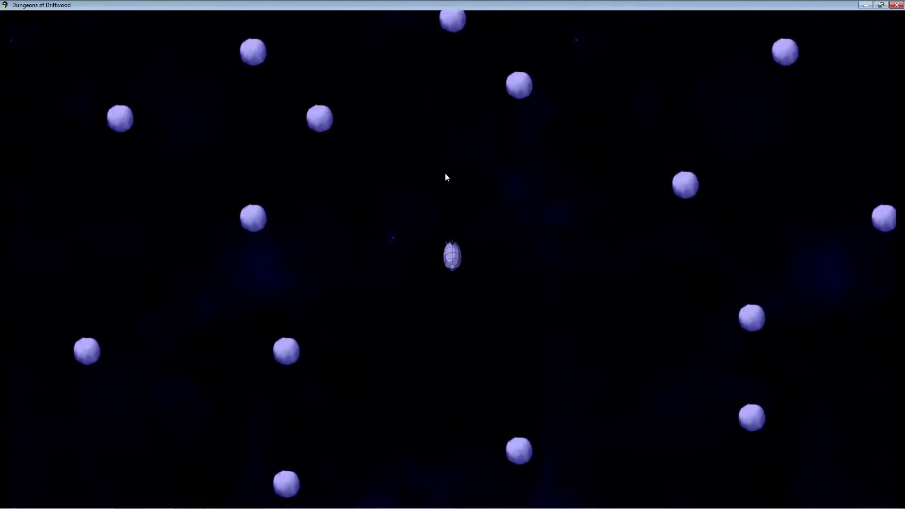
pyautogui.press('Left')
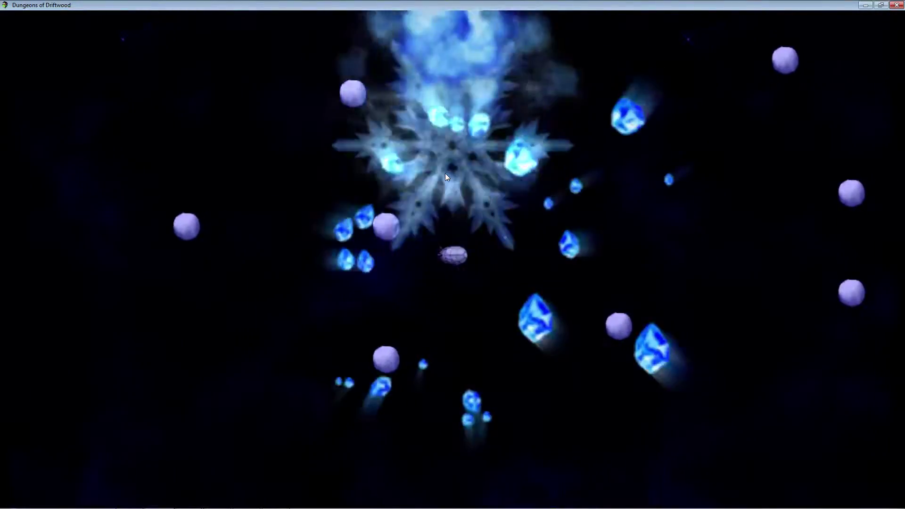
pyautogui.press('Right')
pyautogui.press('Up')
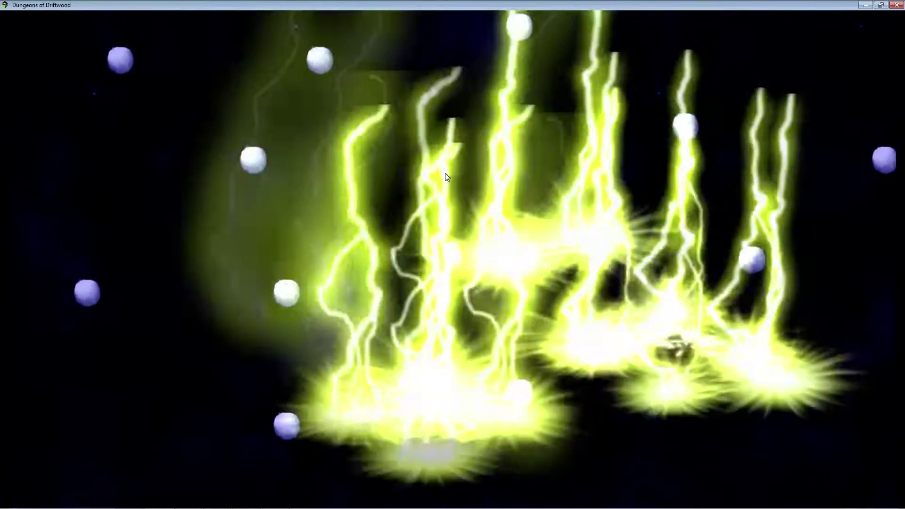
pyautogui.press('Right')
pyautogui.press('Down')
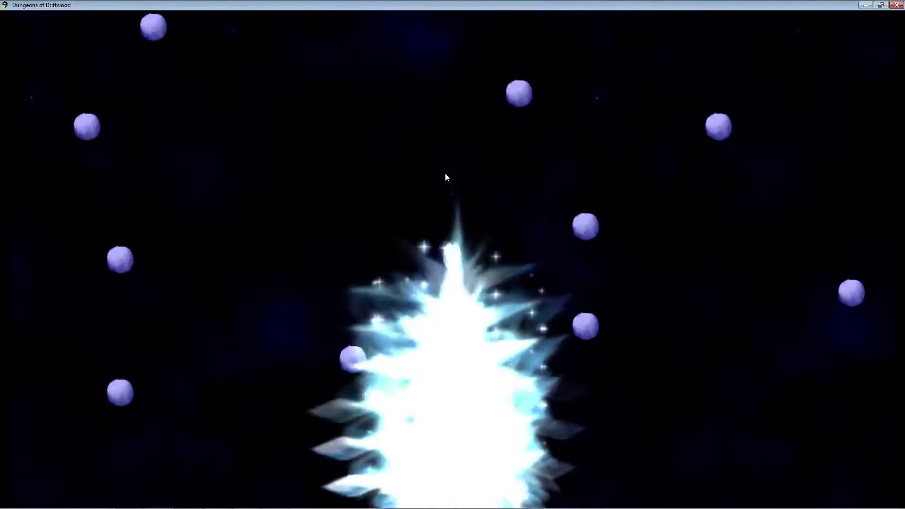
# Close the playtest and, in the RPG Maker MV editor, open the Plugin Manager at the DG plugins.
pyautogui.click(897, 5)
pyautogui.click(384, 32)
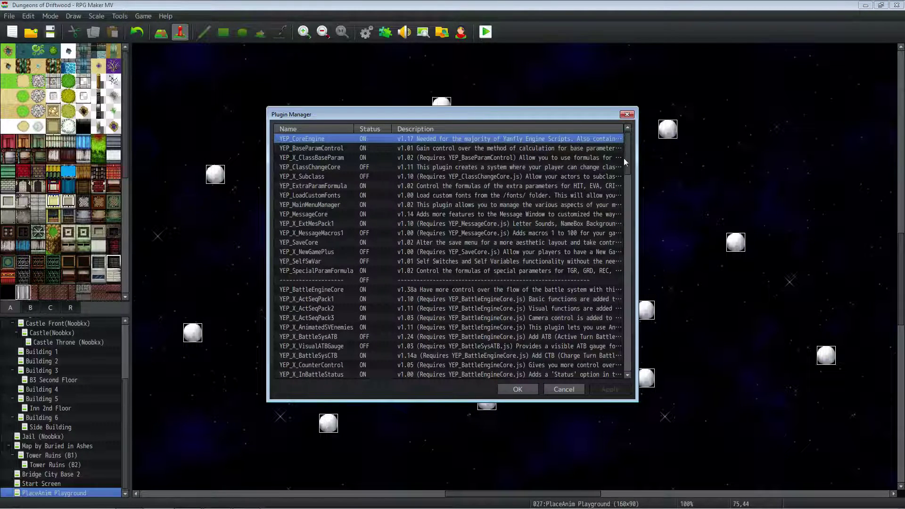
pyautogui.moveTo(628, 152); pyautogui.dragTo(615, 349)
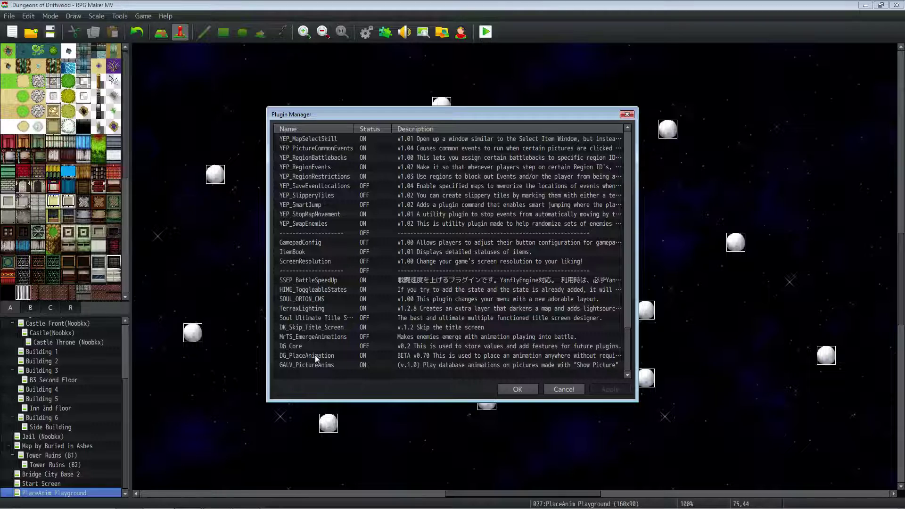
# Compare the DG_Core and DG_PlaceAnimation plugin entries and open the DG_PlaceAnimation settings.
pyautogui.click(338, 337)
pyautogui.click(285, 348)
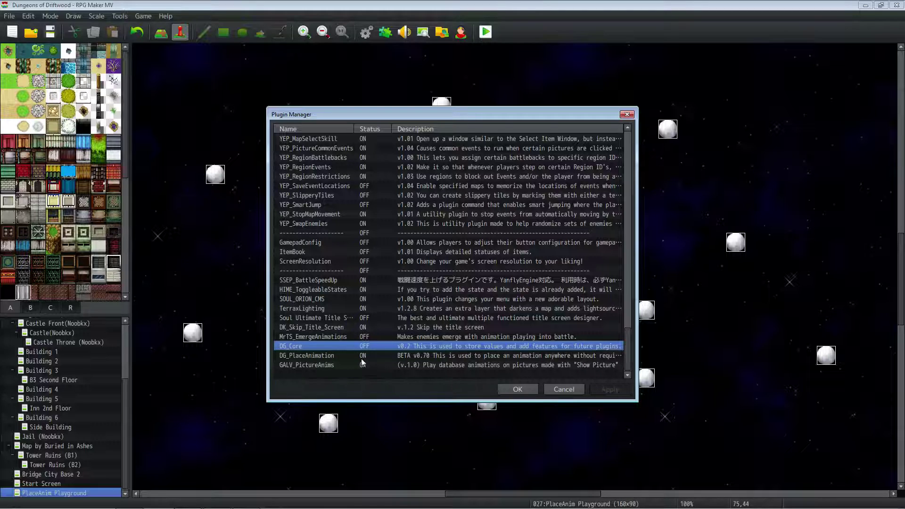
pyautogui.click(322, 355)
pyautogui.click(338, 344)
pyautogui.click(331, 354)
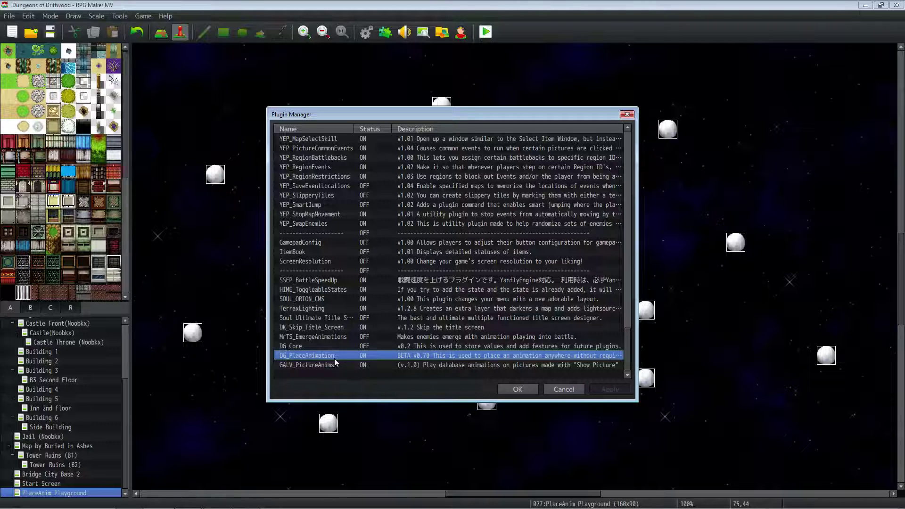
pyautogui.click(321, 345)
pyautogui.click(324, 357)
pyautogui.click(324, 349)
pyautogui.click(323, 354)
pyautogui.doubleClick(308, 357)
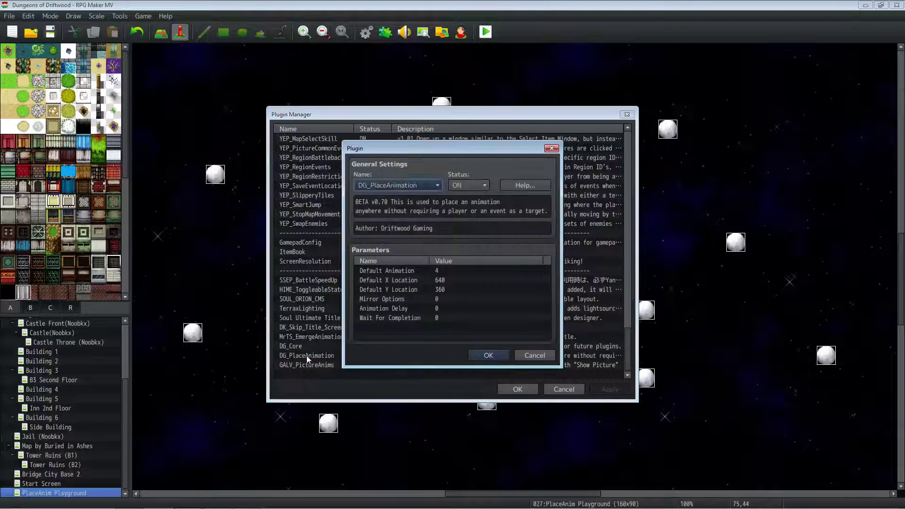
# Examine DG_PlaceAnimation's default animation, X and Y location and animation delay parameters.
pyautogui.click(442, 272)
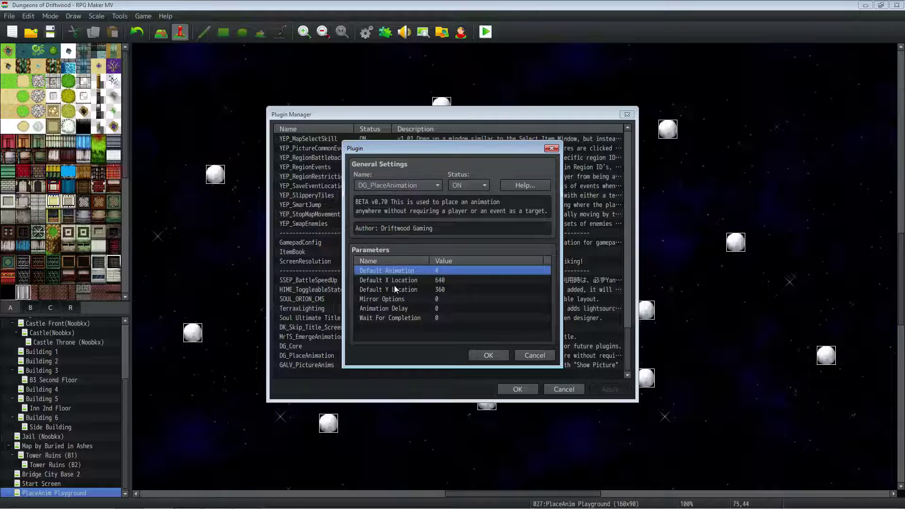
pyautogui.click(396, 288)
pyautogui.click(416, 282)
pyautogui.click(413, 291)
pyautogui.click(413, 311)
pyautogui.click(420, 288)
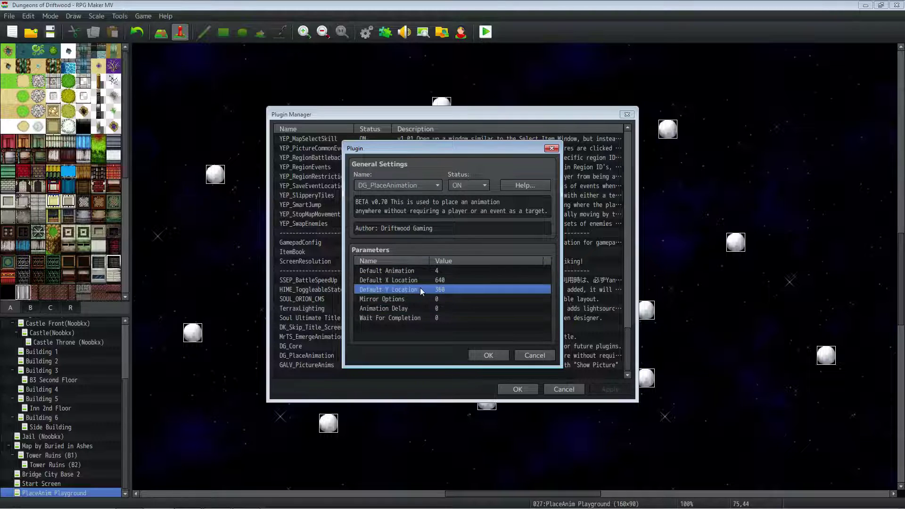
# Check DG_PlaceAnimation's Mirror Options parameter alongside its default animation and default X location.
pyautogui.click(419, 298)
pyautogui.click(420, 271)
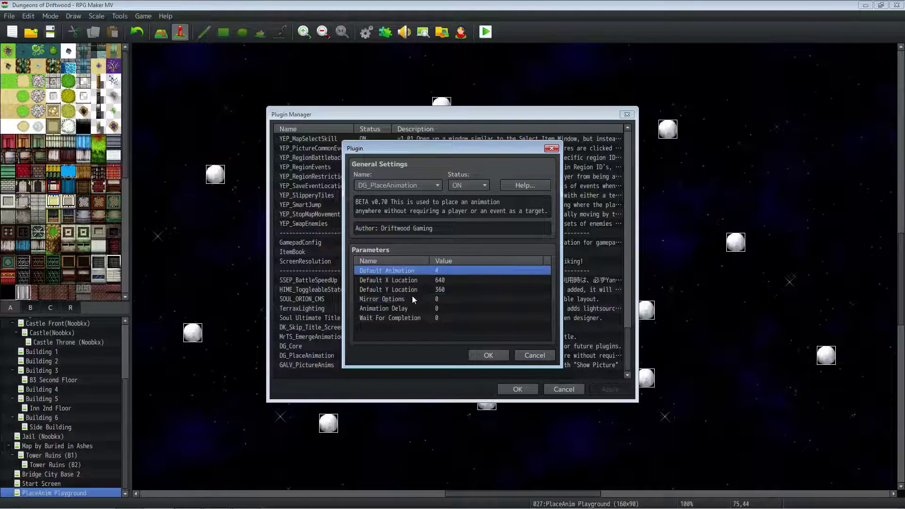
pyautogui.click(412, 297)
pyautogui.click(420, 280)
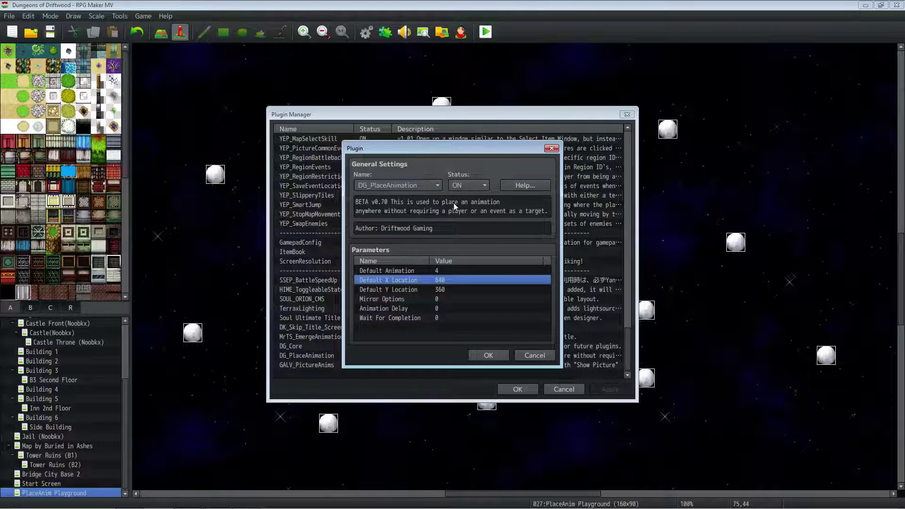
# Open the DG_PlaceAnimation help and read its introduction, bug report contacts and X and Y locations section.
pyautogui.click(524, 185)
pyautogui.scroll(-1, 346, 252)
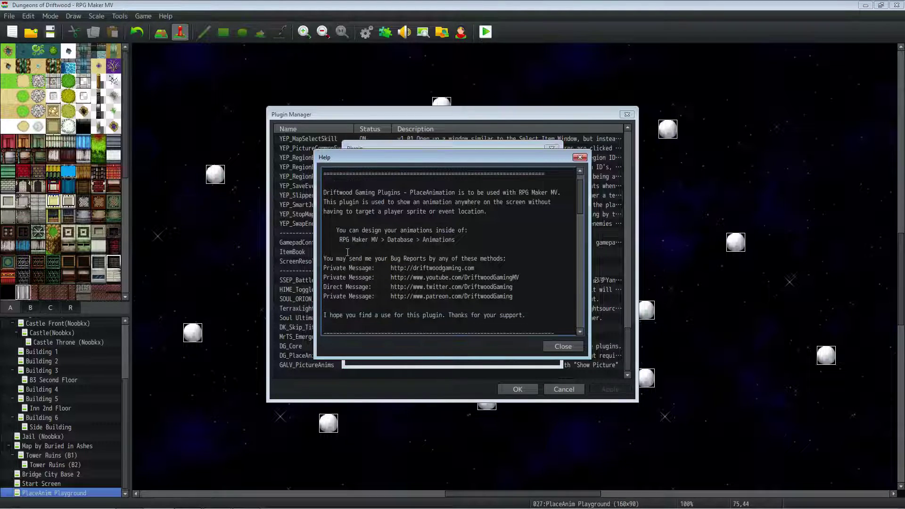
pyautogui.moveTo(343, 239); pyautogui.dragTo(513, 296)
pyautogui.scroll(-2, 385, 207)
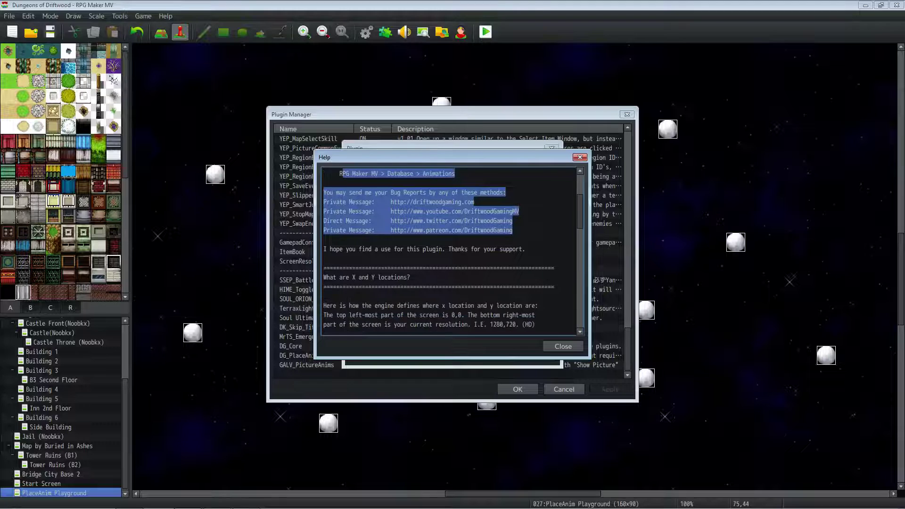
pyautogui.click(384, 207)
pyautogui.scroll(-4, 420, 229)
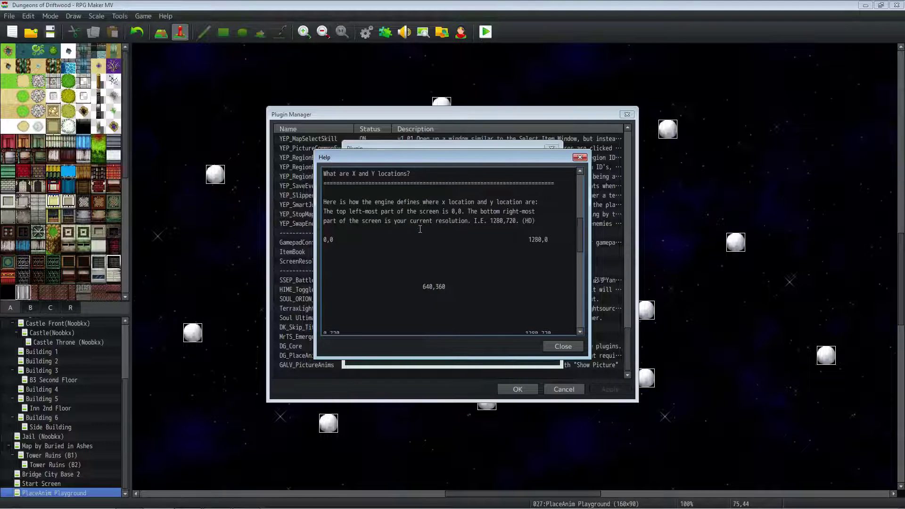
pyautogui.moveTo(339, 173); pyautogui.dragTo(443, 184)
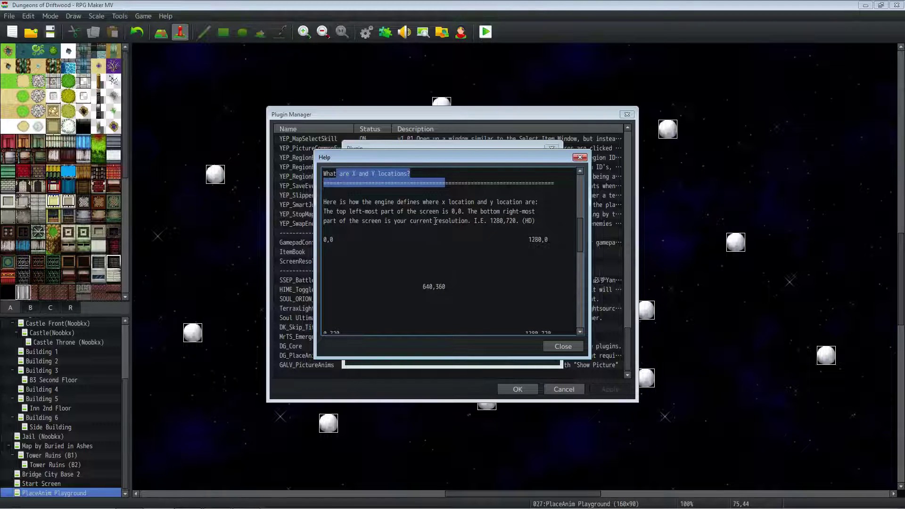
pyautogui.scroll(3, 466, 247)
pyautogui.scroll(-7, 466, 247)
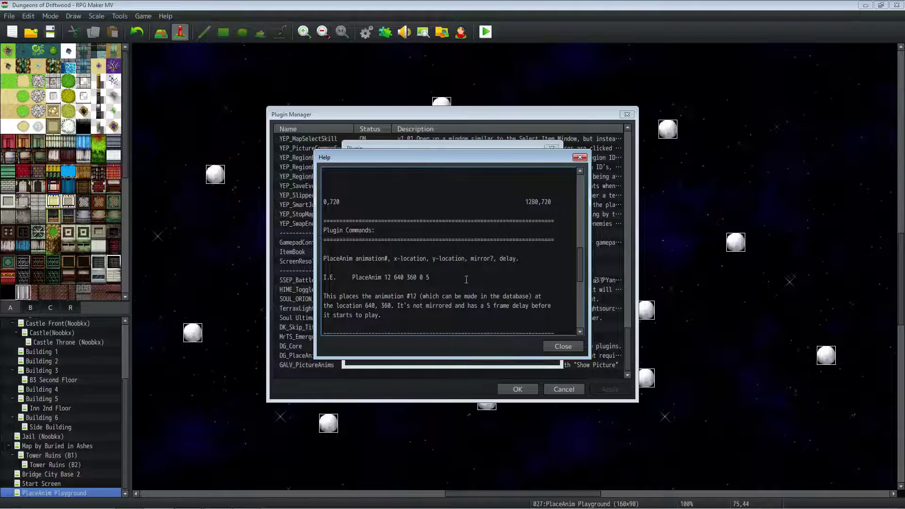
pyautogui.moveTo(352, 259); pyautogui.dragTo(324, 262)
pyautogui.click(364, 264)
pyautogui.click(351, 258)
pyautogui.doubleClick(350, 257)
pyautogui.moveTo(340, 259); pyautogui.dragTo(352, 259)
pyautogui.click(327, 258)
pyautogui.moveTo(345, 257); pyautogui.dragTo(516, 258)
pyautogui.click(324, 258)
pyautogui.moveTo(352, 277); pyautogui.dragTo(429, 282)
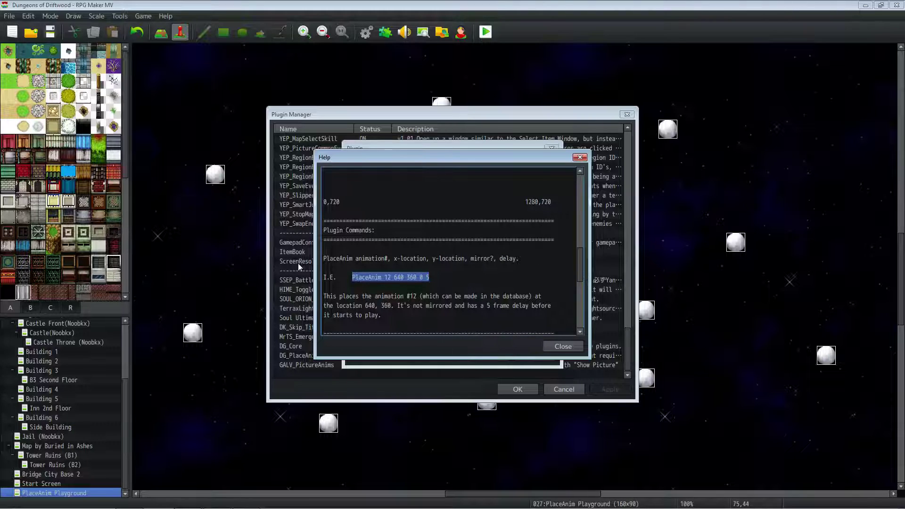
pyautogui.click(412, 286)
pyautogui.moveTo(352, 278); pyautogui.dragTo(429, 277)
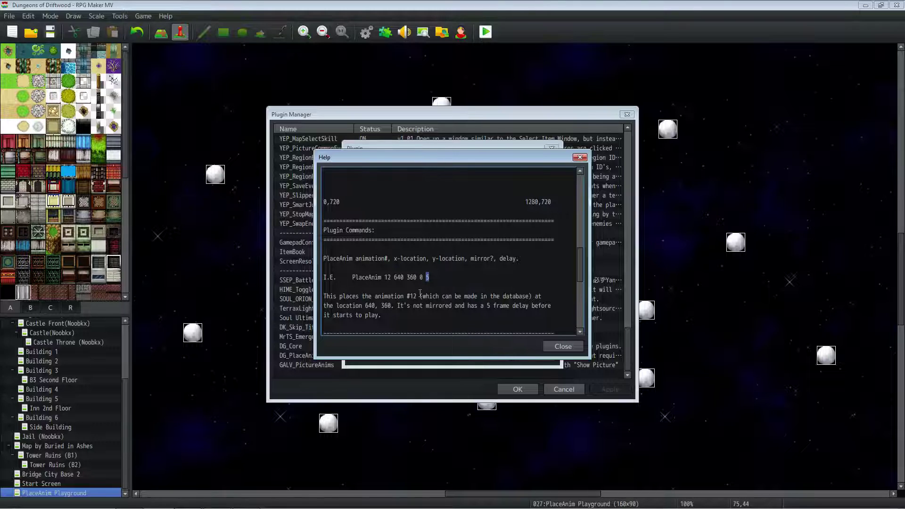
# Go through each argument of the PlaceAnim example and compare them with the animation, location, mirror and delay syntax.
pyautogui.click(360, 300)
pyautogui.moveTo(354, 279); pyautogui.dragTo(435, 278)
pyautogui.doubleClick(387, 277)
pyautogui.doubleClick(399, 278)
pyautogui.doubleClick(411, 277)
pyautogui.doubleClick(420, 277)
pyautogui.doubleClick(428, 277)
pyautogui.moveTo(388, 258); pyautogui.dragTo(519, 259)
# Study the help's screen coordinate diagram, from the 0,0 corner to the current resolution at 1280,720.
pyautogui.scroll(4, 440, 326)
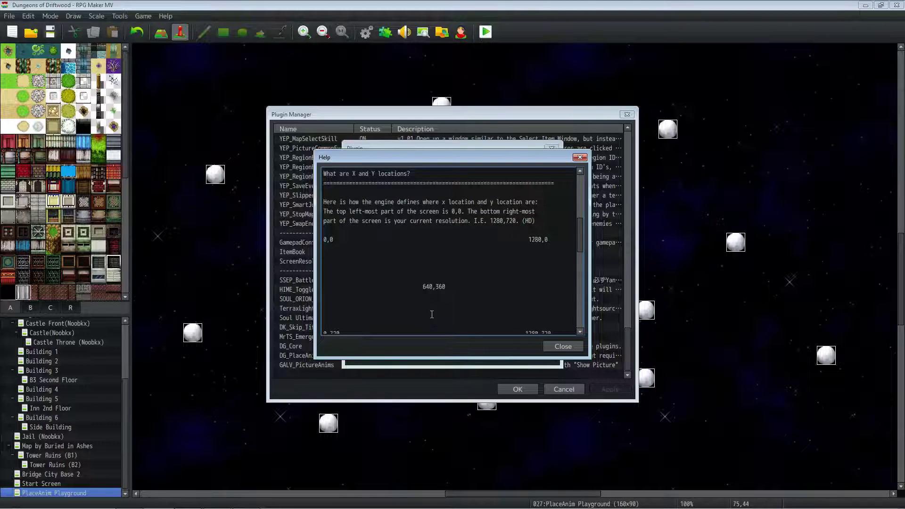
pyautogui.scroll(1, 413, 278)
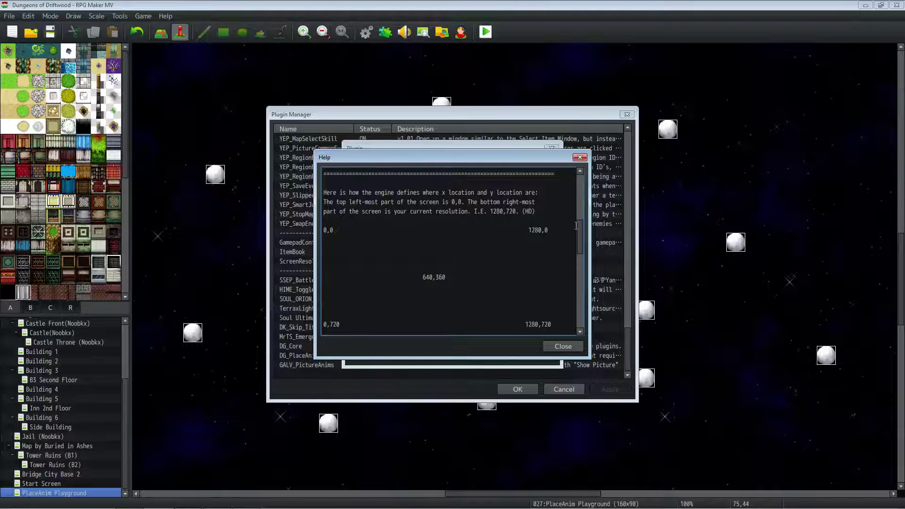
pyautogui.moveTo(535, 211); pyautogui.dragTo(522, 211)
pyautogui.click(528, 232)
pyautogui.scroll(-2, 529, 231)
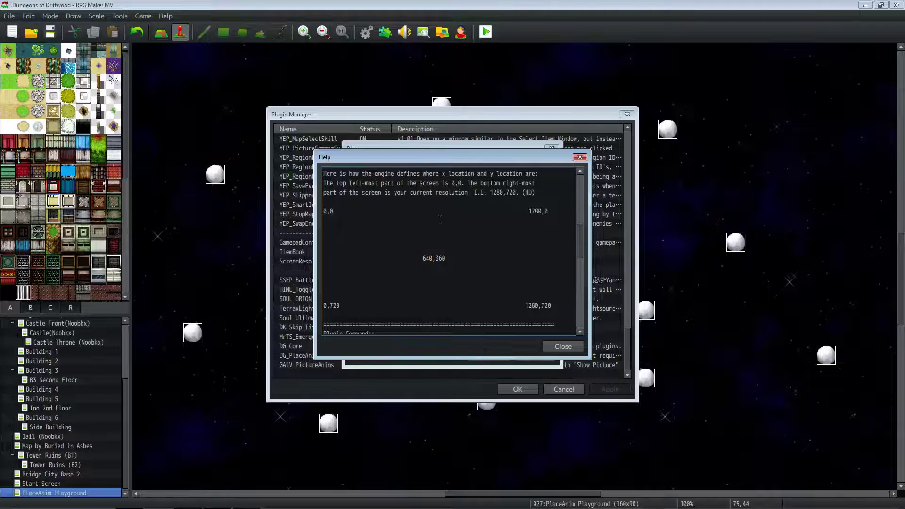
pyautogui.scroll(-3, 440, 219)
pyautogui.scroll(2, 429, 212)
pyautogui.moveTo(356, 202); pyautogui.dragTo(312, 201)
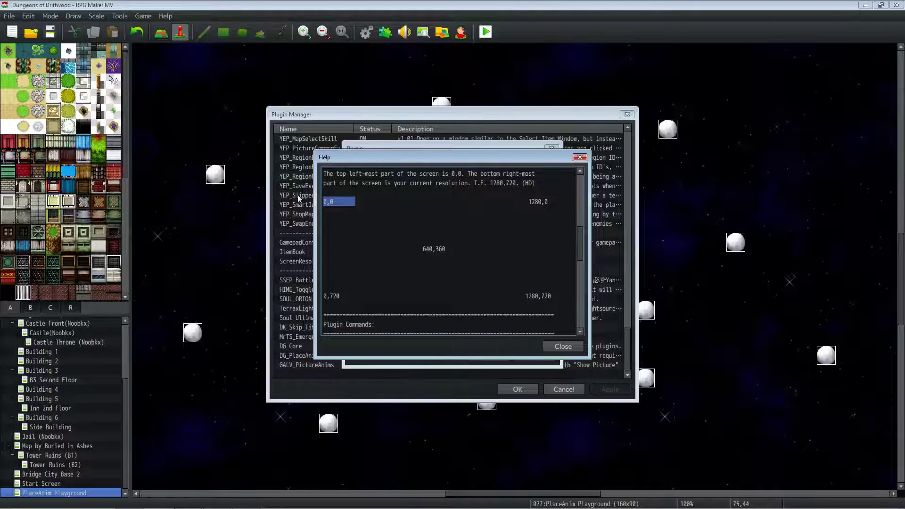
pyautogui.click(514, 254)
# Find the Known Issues section of the help and read the wait for completion entry.
pyautogui.moveTo(12, 505)
pyautogui.scroll(-5, 488, 279)
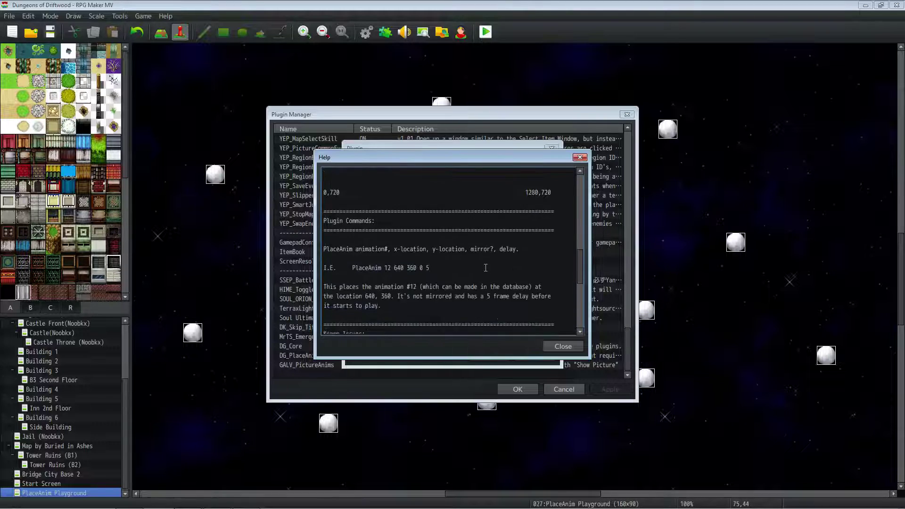
pyautogui.scroll(-3, 487, 279)
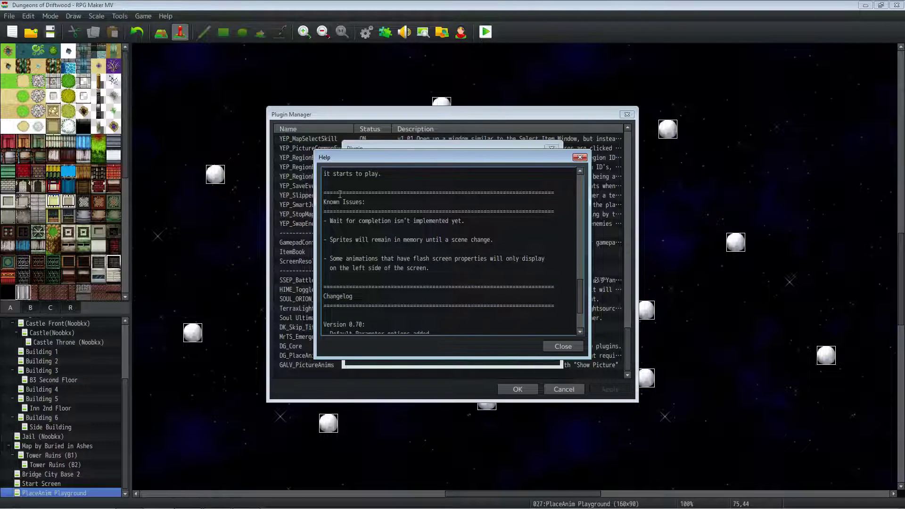
pyautogui.moveTo(465, 220); pyautogui.dragTo(323, 221)
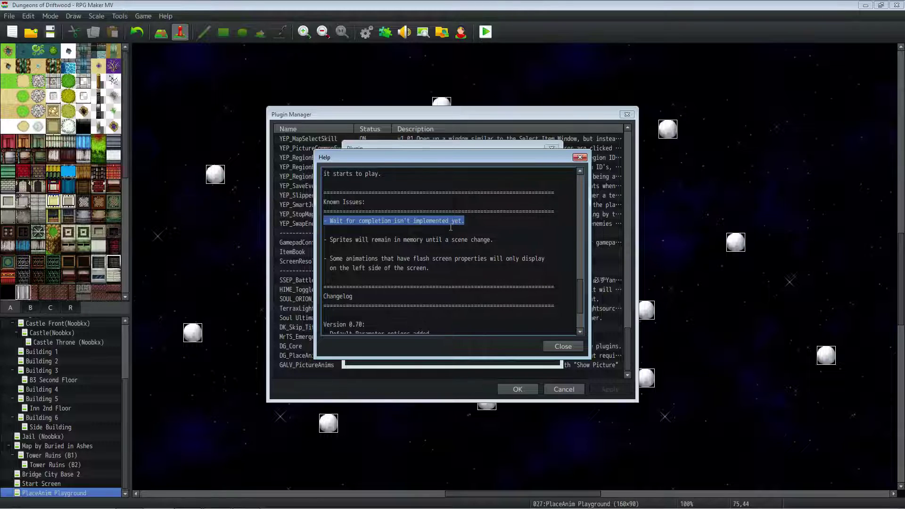
pyautogui.click(476, 217)
pyautogui.moveTo(474, 220); pyautogui.dragTo(327, 221)
pyautogui.click(457, 228)
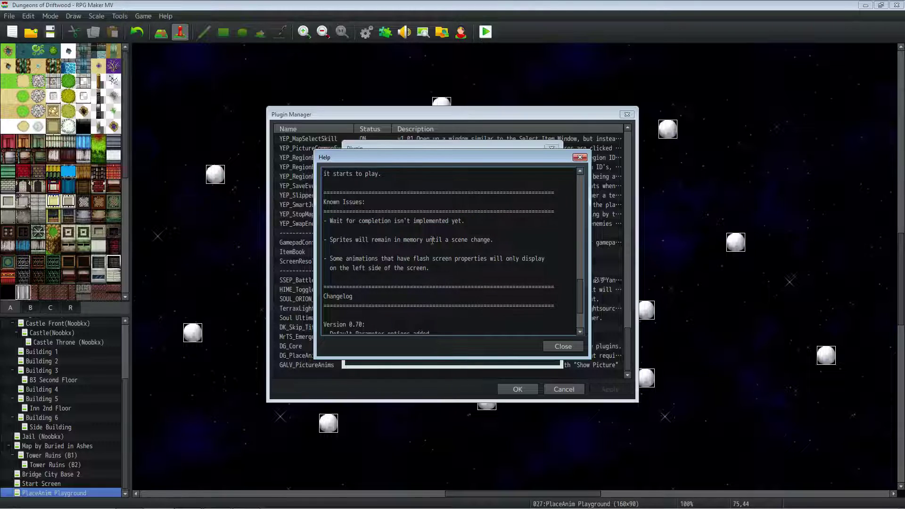
pyautogui.scroll(-1, 377, 226)
pyautogui.scroll(1, 355, 225)
pyautogui.scroll(1, 355, 224)
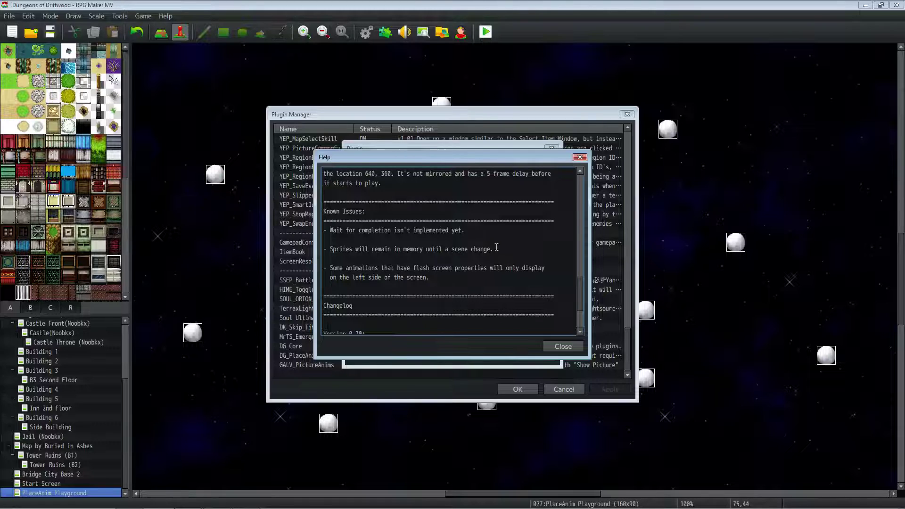
# Highlight and read the known issue about sprites remaining in memory until a scene change.
pyautogui.moveTo(497, 247); pyautogui.dragTo(323, 248)
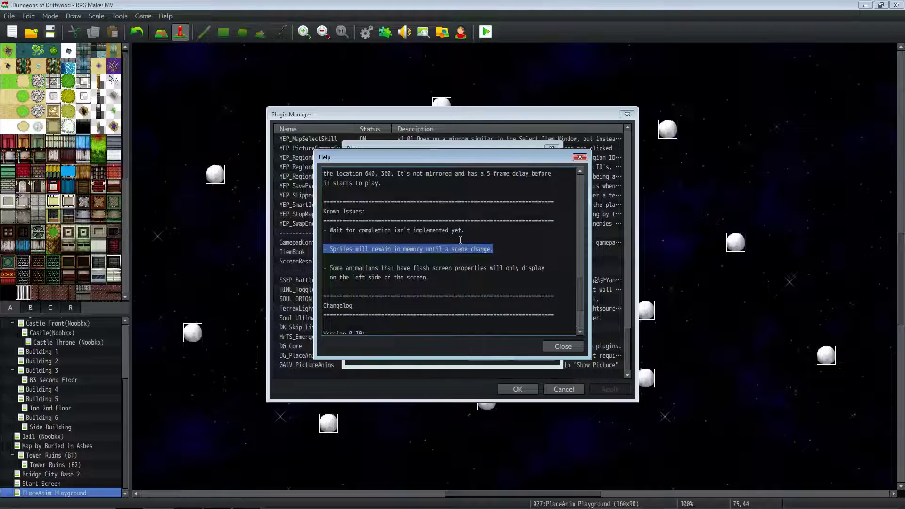
pyautogui.moveTo(497, 248); pyautogui.dragTo(322, 249)
pyautogui.moveTo(495, 248); pyautogui.dragTo(322, 249)
pyautogui.click(495, 249)
pyautogui.moveTo(495, 249); pyautogui.dragTo(305, 249)
pyautogui.click(476, 250)
pyautogui.moveTo(493, 249); pyautogui.dragTo(322, 249)
pyautogui.moveTo(504, 248); pyautogui.dragTo(307, 249)
pyautogui.moveTo(497, 249); pyautogui.dragTo(318, 249)
pyautogui.click(468, 253)
pyautogui.moveTo(494, 250); pyautogui.dragTo(315, 252)
pyautogui.click(454, 249)
# Read the known issue about flash screen animations, and close the help and the DG_PlaceAnimation settings.
pyautogui.scroll(-1, 448, 245)
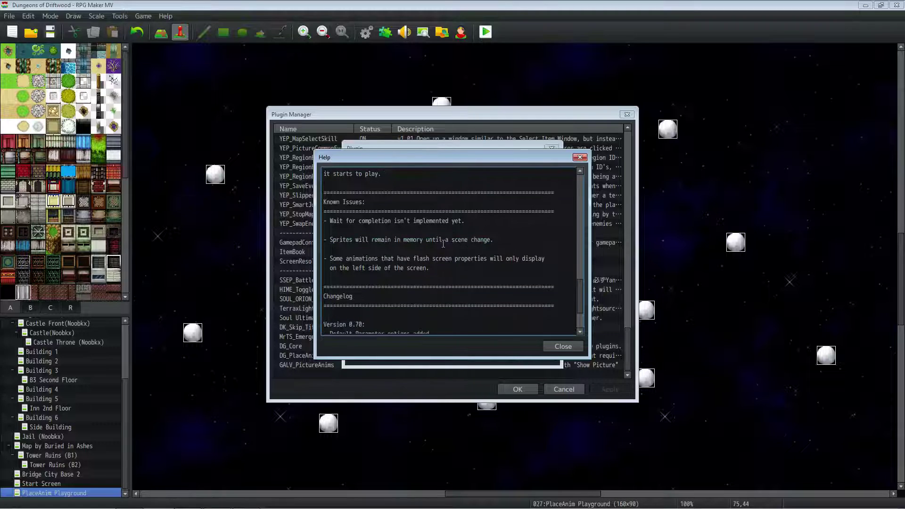
pyautogui.scroll(-2, 424, 238)
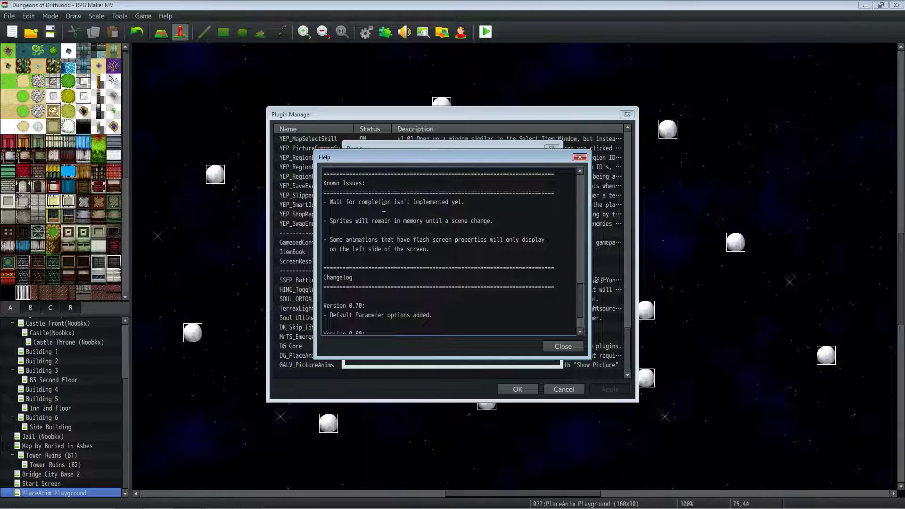
pyautogui.moveTo(340, 247); pyautogui.dragTo(430, 239)
pyautogui.click(475, 250)
pyautogui.moveTo(433, 248); pyautogui.dragTo(359, 227)
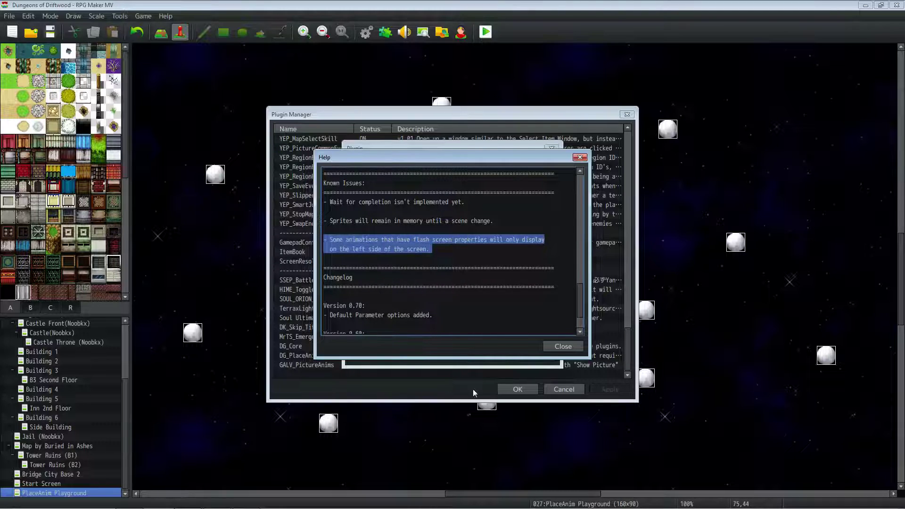
pyautogui.click(563, 176)
pyautogui.scroll(-2, 531, 317)
pyautogui.click(563, 346)
pyautogui.click(491, 355)
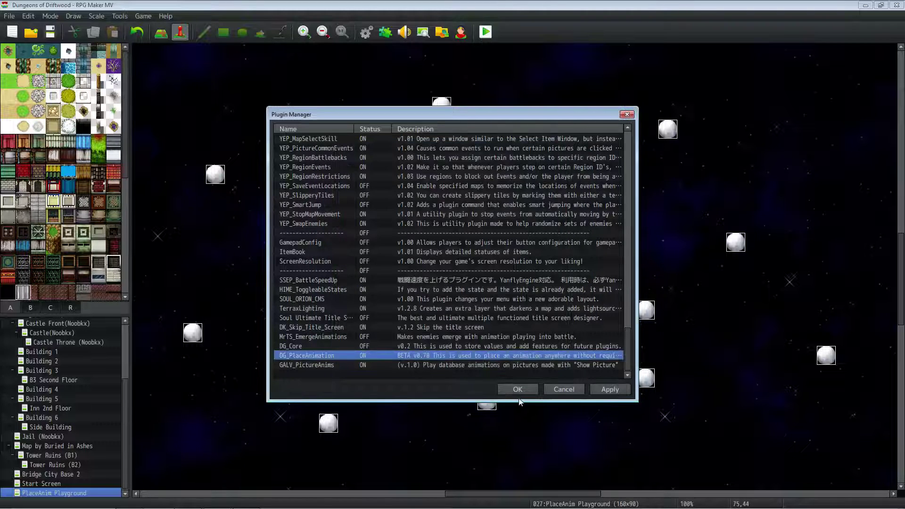
# Reopen the DG_PlaceAnimation settings to check Default X Location and Animation Delay, and close the Plugin Manager with the values accepted.
pyautogui.doubleClick(471, 354)
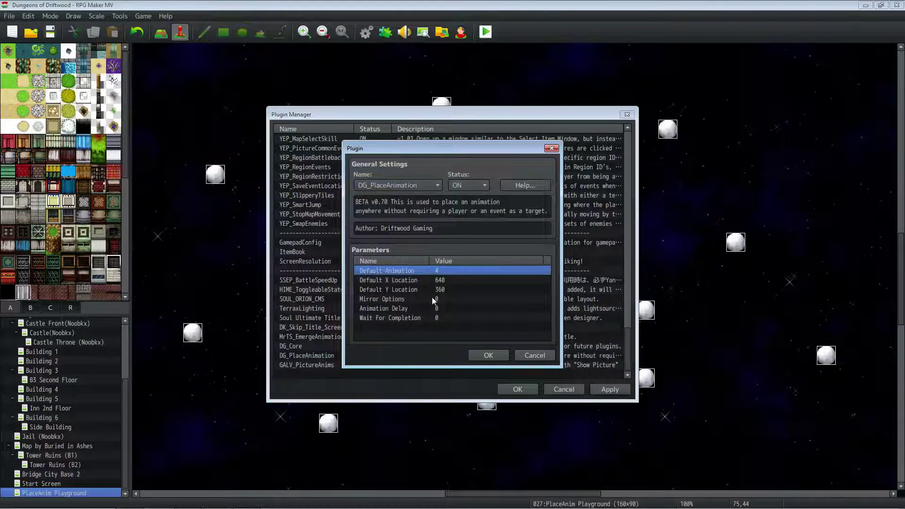
pyautogui.doubleClick(434, 281)
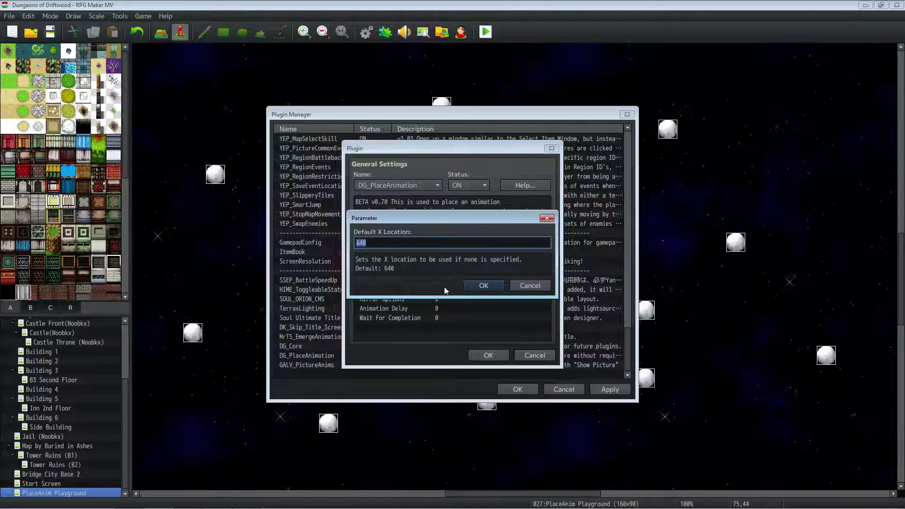
pyautogui.click(468, 285)
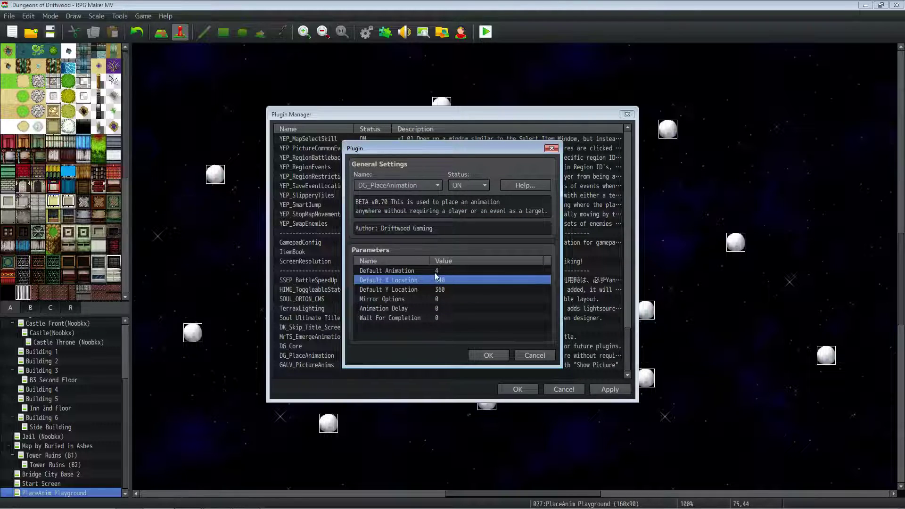
pyautogui.click(435, 272)
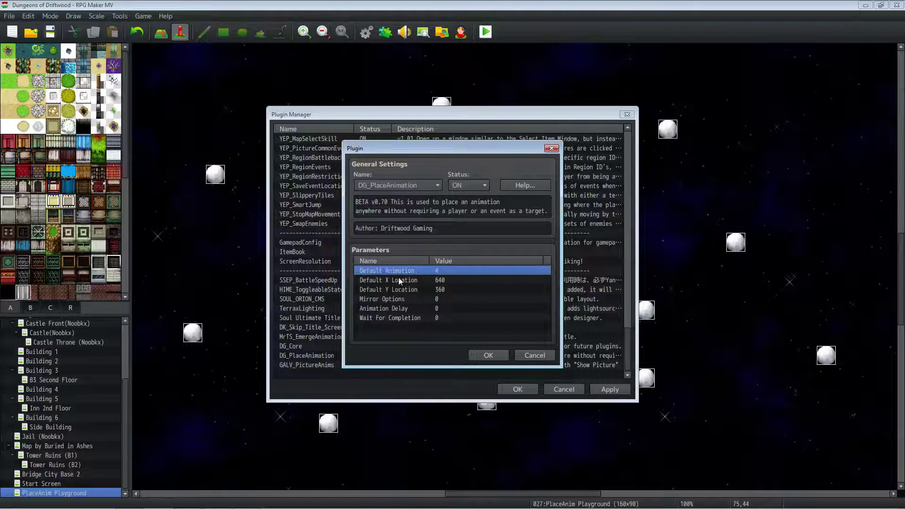
pyautogui.doubleClick(436, 308)
pyautogui.click(483, 285)
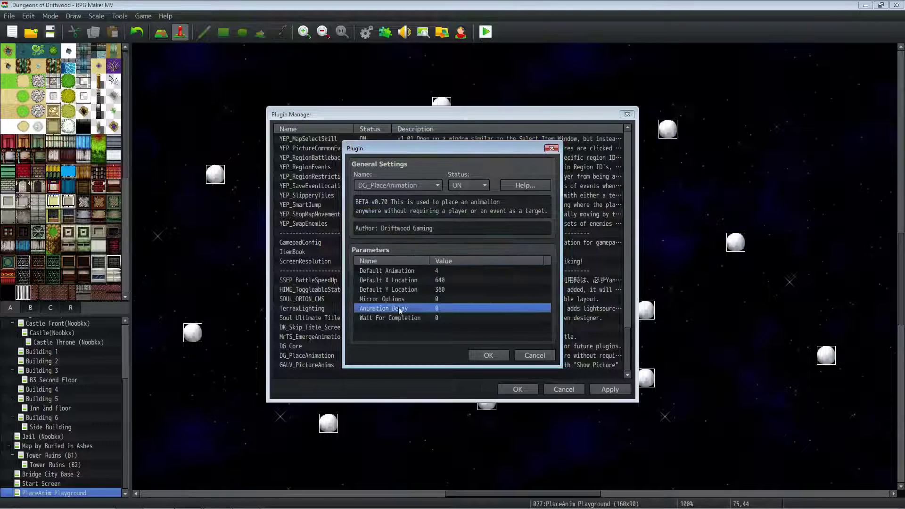
pyautogui.click(486, 354)
pyautogui.click(517, 391)
# Reopen the Plugin Manager and open the YEP_ButtonCommonEvents plugin settings.
pyautogui.click(366, 31)
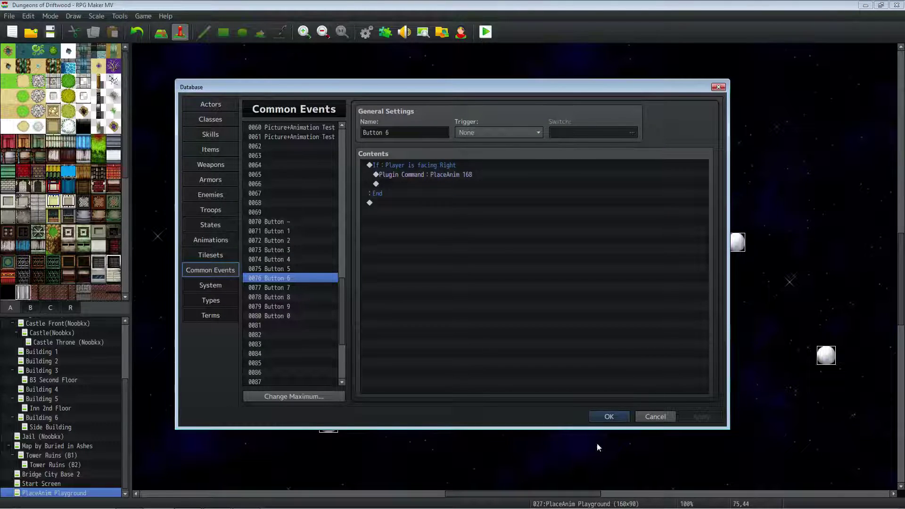
pyautogui.click(600, 416)
pyautogui.click(385, 33)
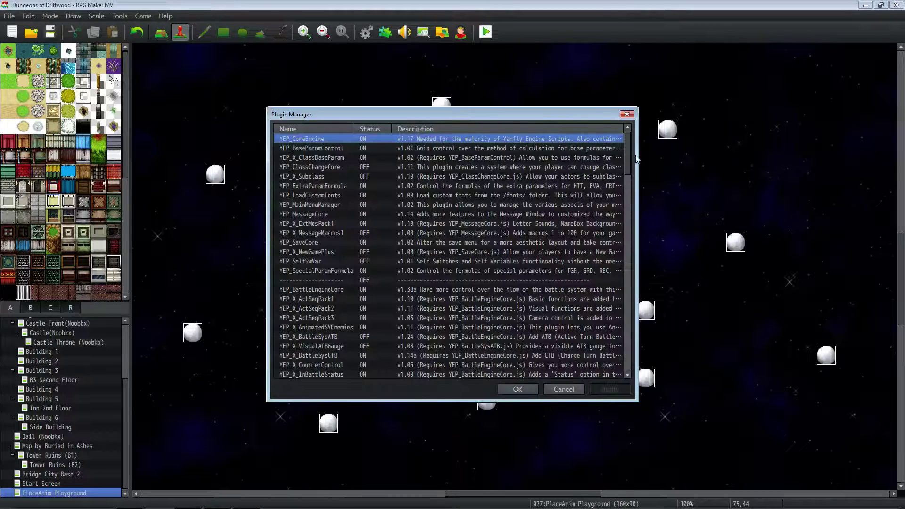
pyautogui.moveTo(628, 155); pyautogui.dragTo(629, 293)
pyautogui.click(340, 315)
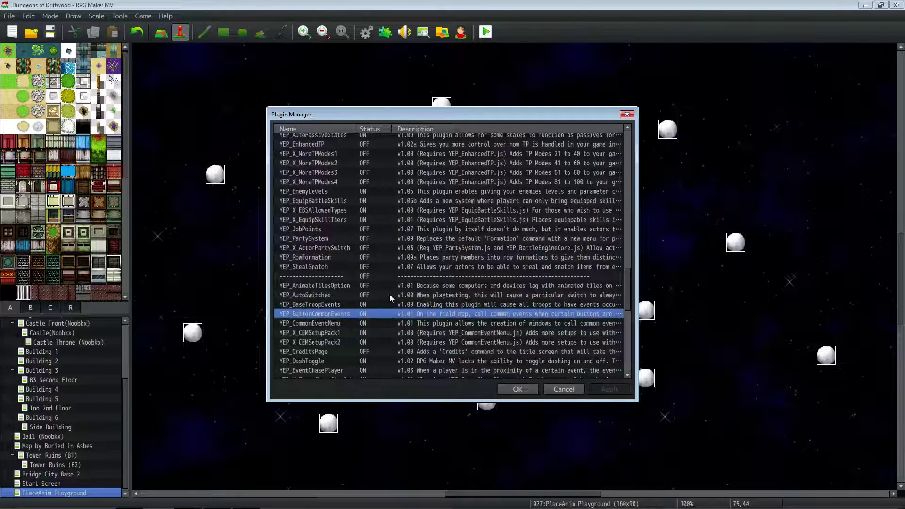
pyautogui.doubleClick(339, 315)
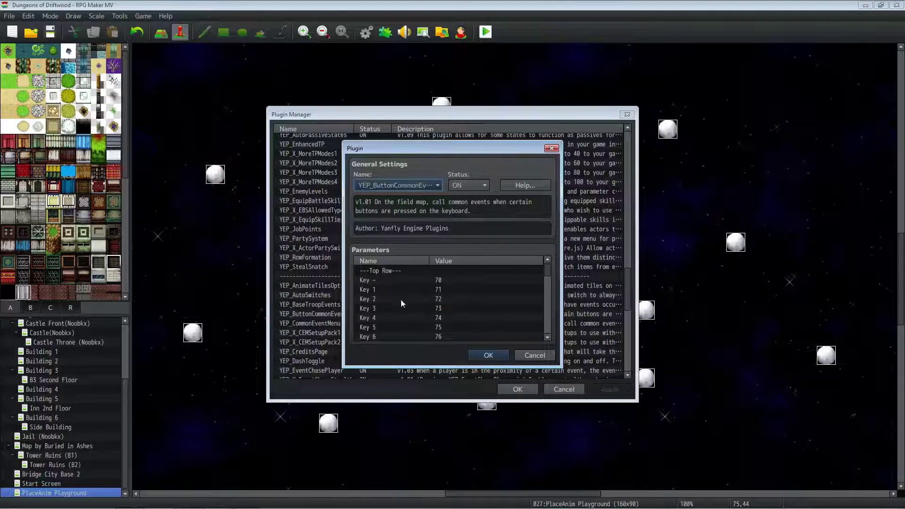
# Examine the common event numbers assigned to the Top Row keys in YEP_ButtonCommonEvents.
pyautogui.click(407, 289)
pyautogui.scroll(-1, 414, 290)
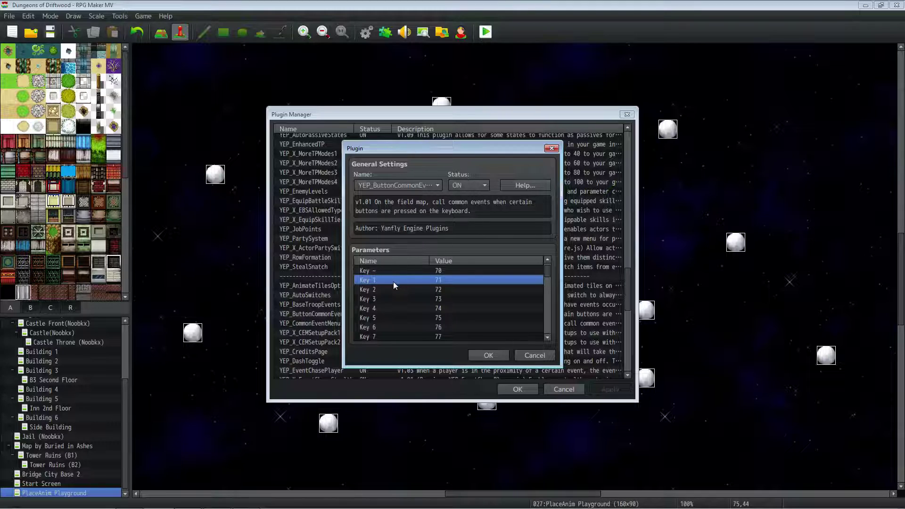
pyautogui.scroll(-4, 436, 281)
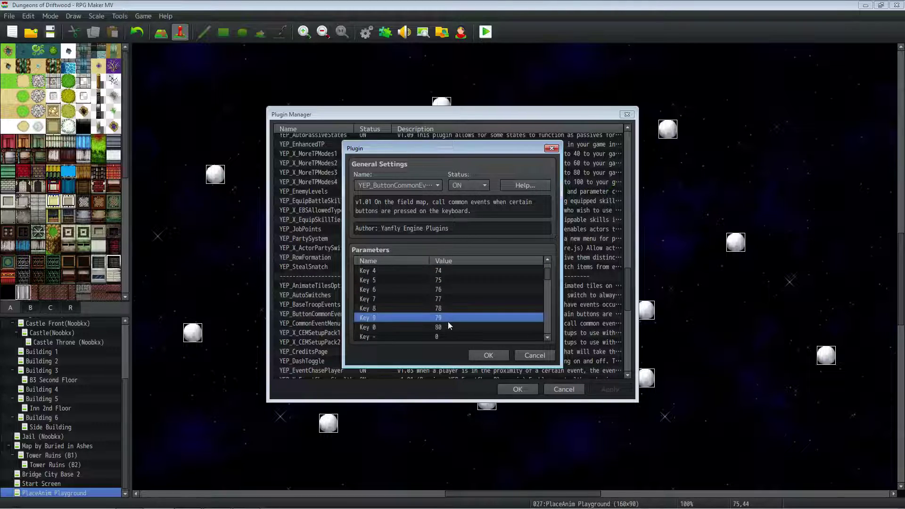
pyautogui.scroll(4, 442, 274)
pyautogui.scroll(1, 445, 278)
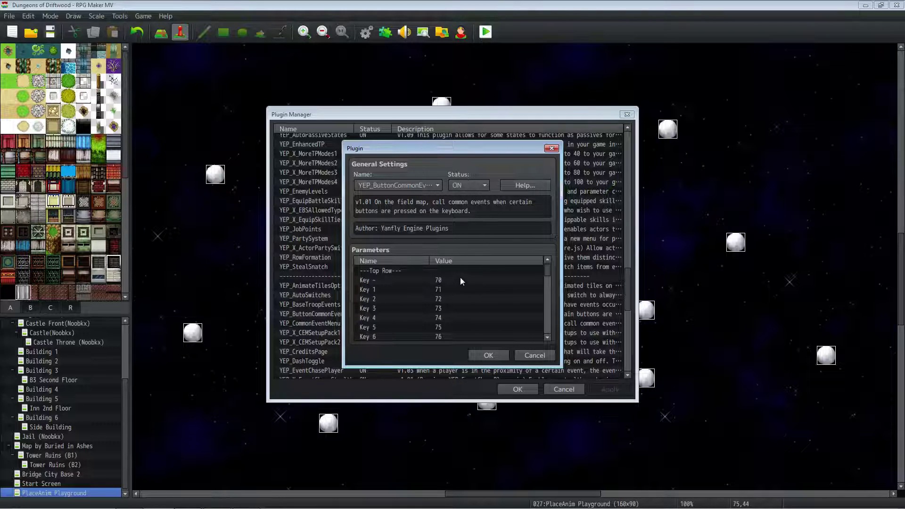
# Review the number keys' common event assignments and read the Key ~ parameter's description, accepting it as is.
pyautogui.click(449, 287)
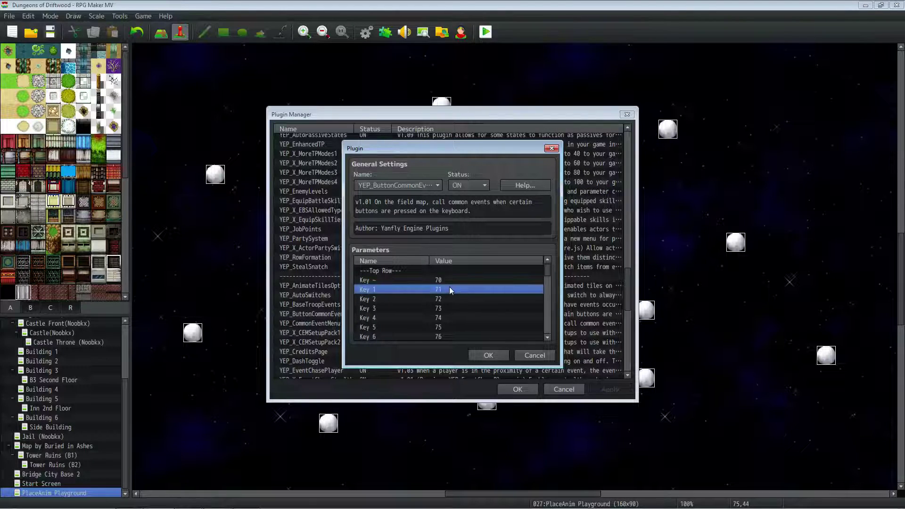
pyautogui.scroll(-2, 445, 279)
pyautogui.scroll(-3, 445, 279)
pyautogui.scroll(3, 446, 326)
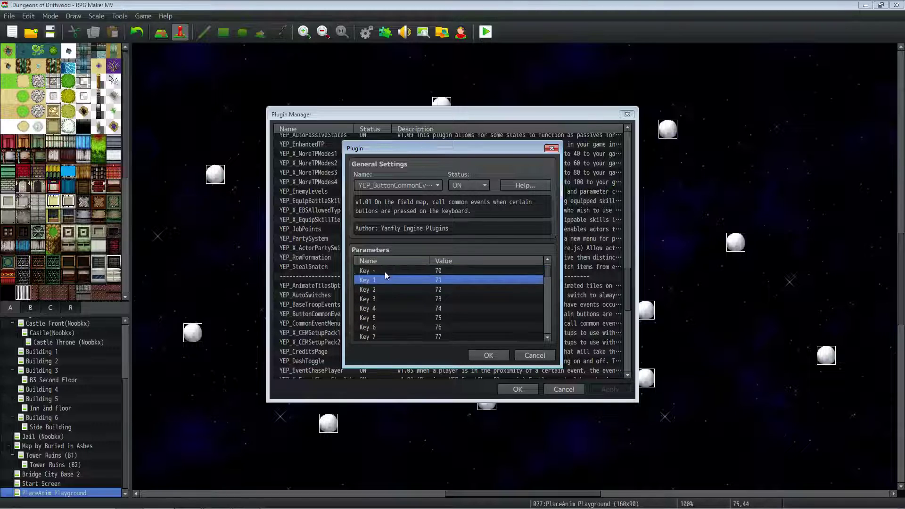
pyautogui.scroll(-2, 380, 287)
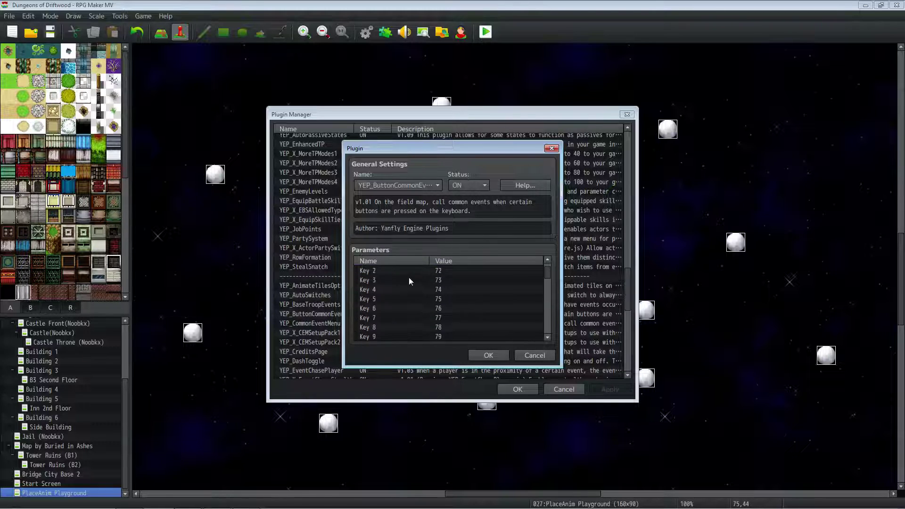
pyautogui.scroll(4, 422, 283)
pyautogui.doubleClick(422, 282)
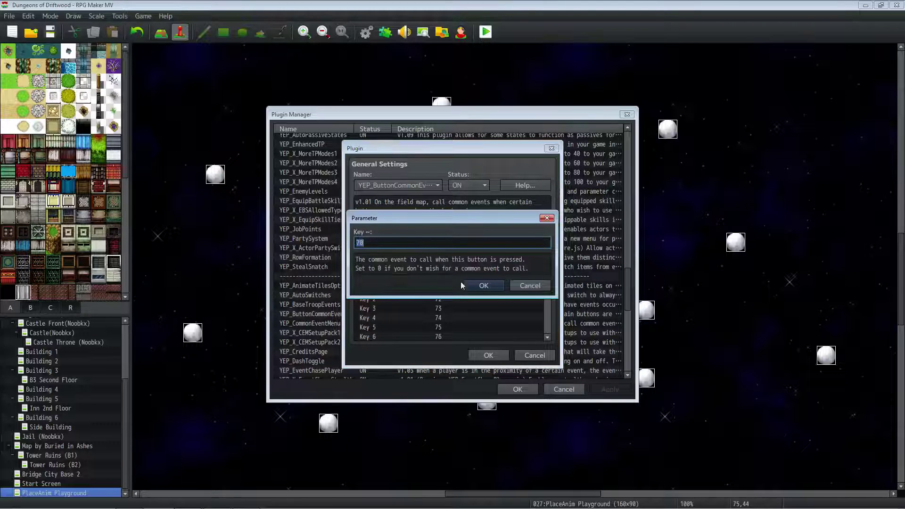
pyautogui.click(477, 284)
# Look through the remaining key parameters, and accept and close the plugin settings and the Plugin Manager.
pyautogui.scroll(-2, 402, 281)
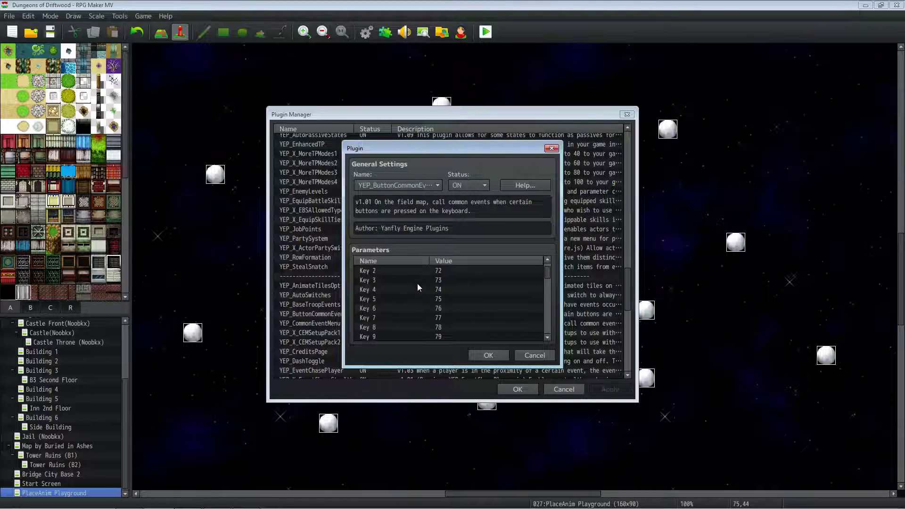
pyautogui.scroll(-5, 455, 307)
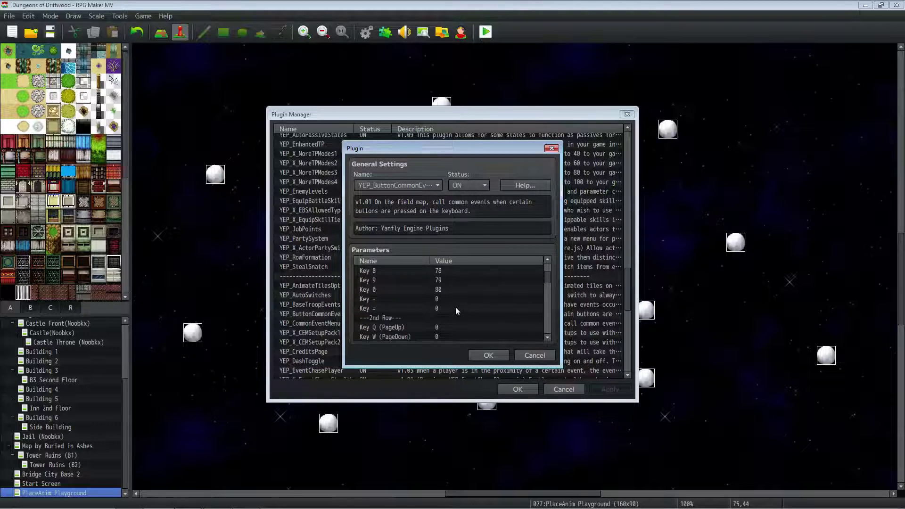
pyautogui.click(488, 355)
pyautogui.click(500, 388)
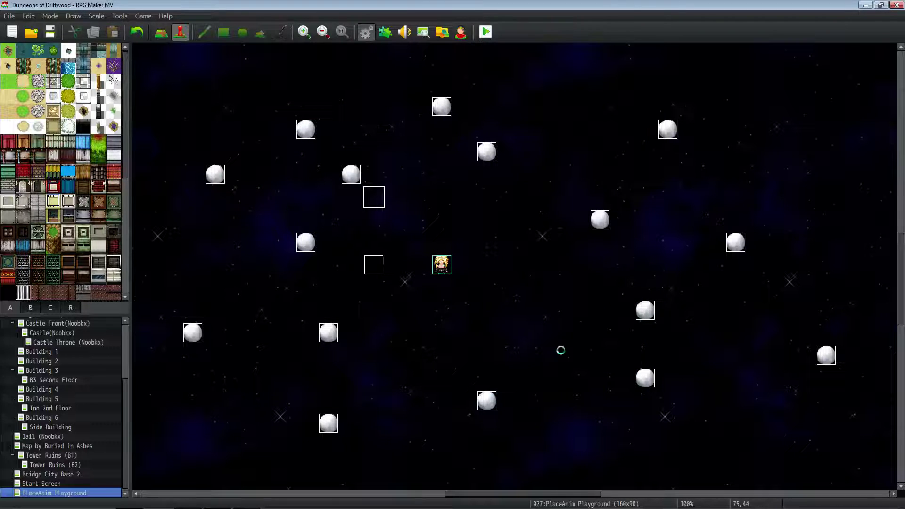
# Open the Database's common events and look through the contents of Button ~ to Button 6 in order.
pyautogui.click(367, 32)
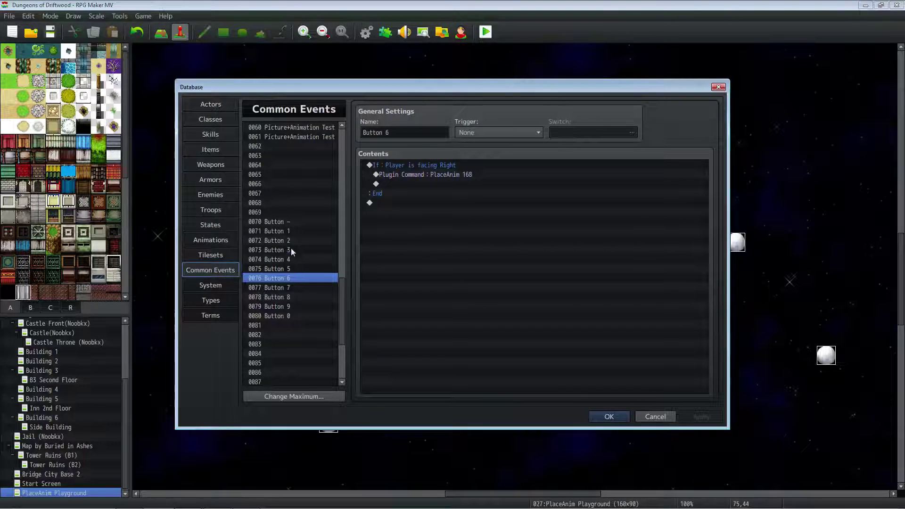
pyautogui.click(291, 228)
pyautogui.click(292, 220)
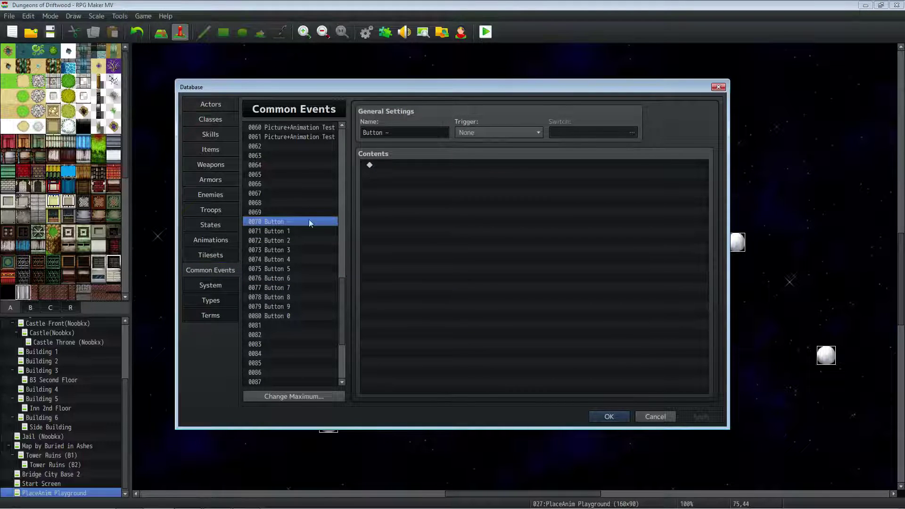
pyautogui.click(278, 231)
pyautogui.click(281, 240)
pyautogui.click(281, 251)
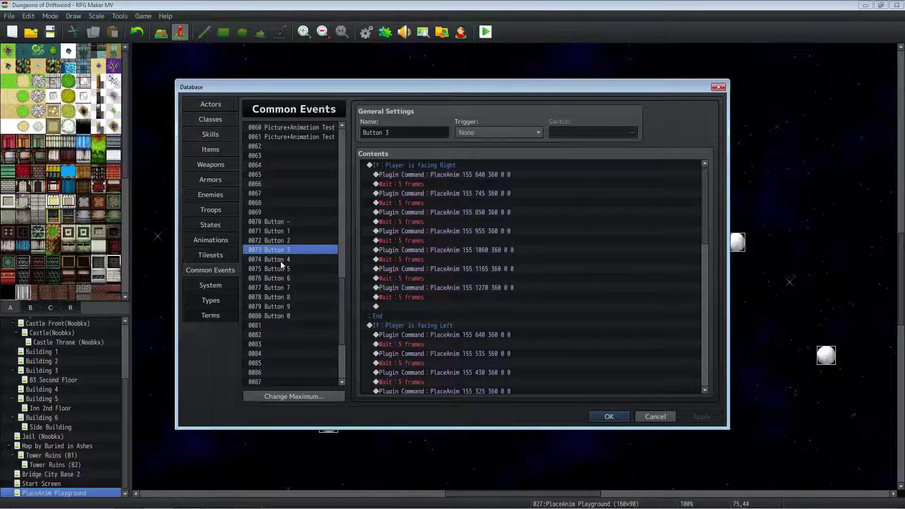
pyautogui.click(279, 261)
pyautogui.click(279, 268)
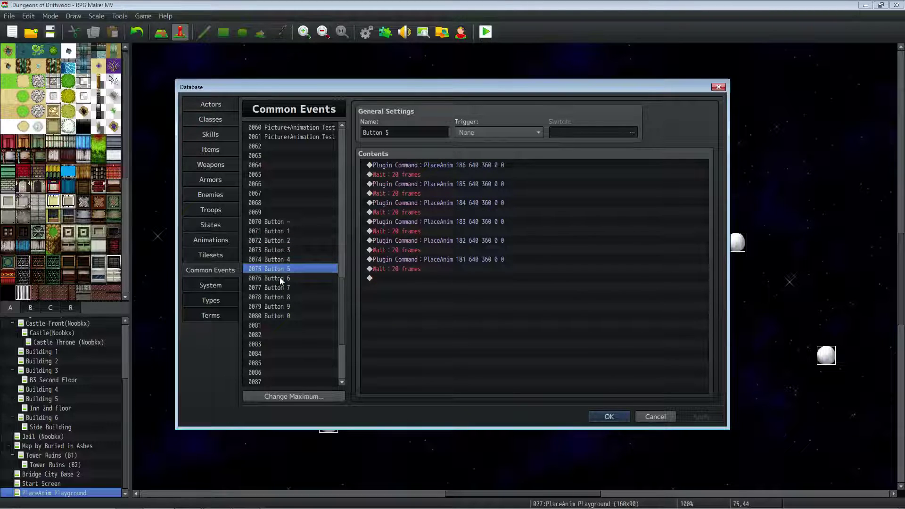
pyautogui.click(279, 278)
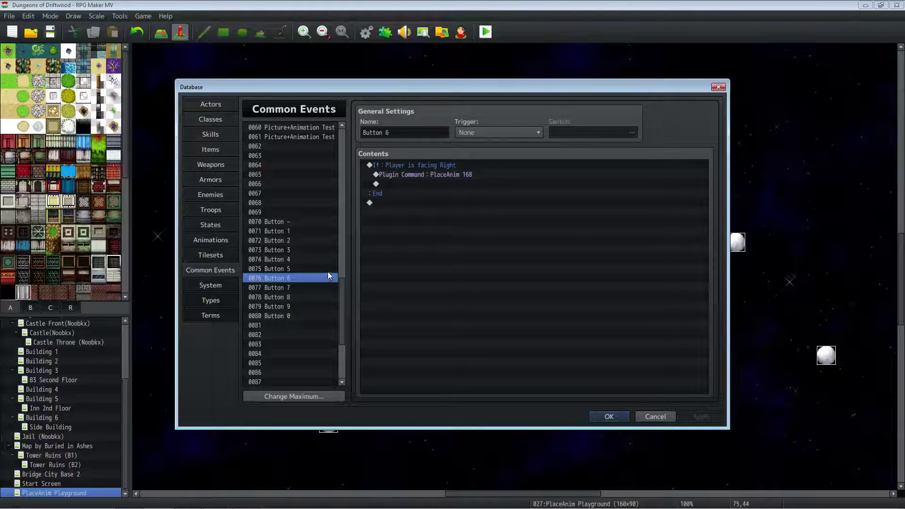
# View the Button ~ common event and examine the Player is facing Right branch in Button 1.
pyautogui.click(295, 222)
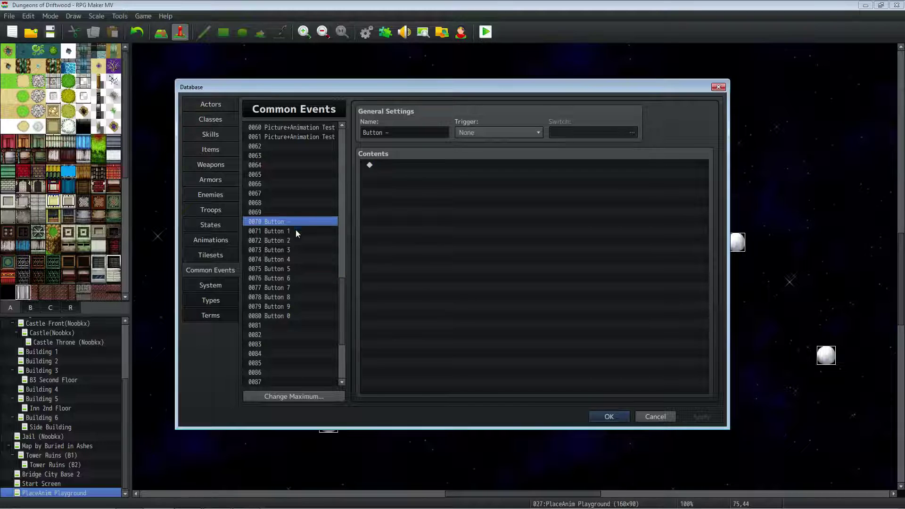
pyautogui.click(296, 230)
pyautogui.click(439, 213)
pyautogui.click(437, 165)
pyautogui.click(450, 241)
pyautogui.click(434, 166)
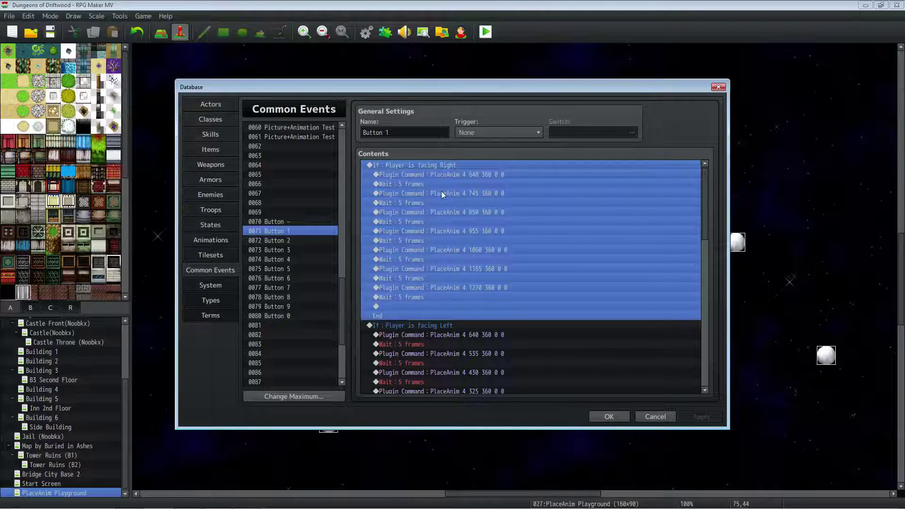
# Open the first PlaceAnim command in Button 1's facing Right branch, inspect its animation ID and coordinates, and accept it.
pyautogui.click(441, 194)
pyautogui.click(443, 174)
pyautogui.rightClick(443, 174)
pyautogui.click(454, 193)
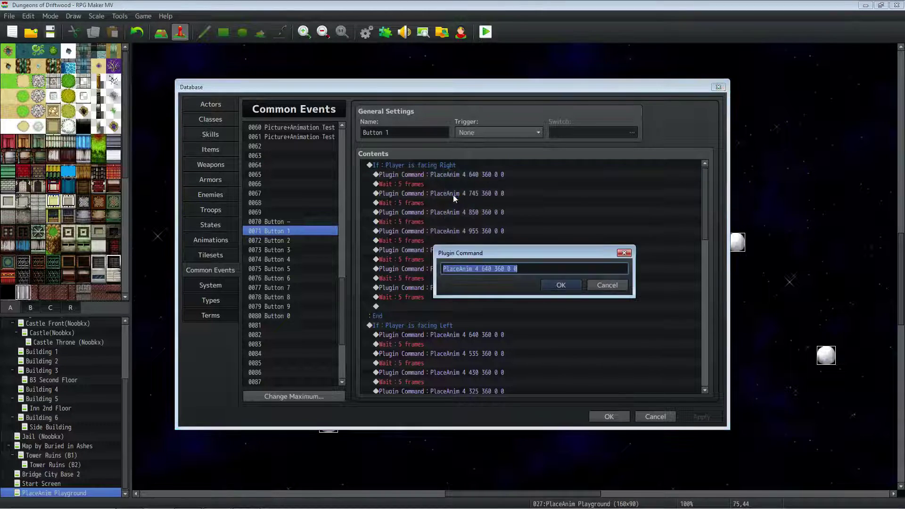
pyautogui.doubleClick(476, 269)
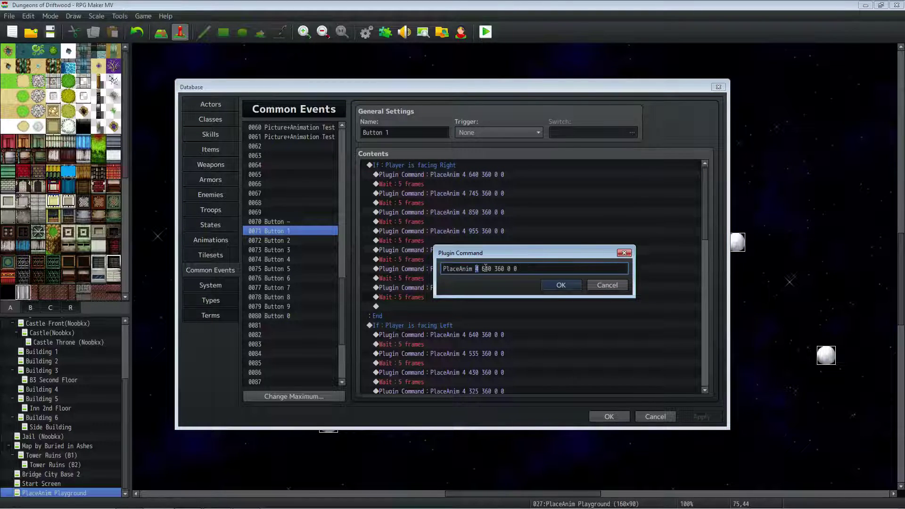
pyautogui.moveTo(482, 268); pyautogui.dragTo(522, 268)
pyautogui.click(508, 269)
pyautogui.click(561, 285)
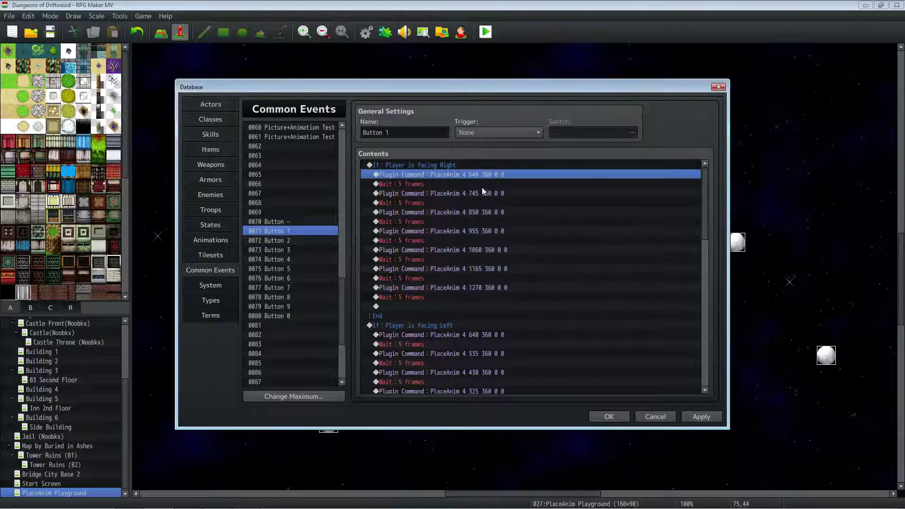
# Check the first wait and the X coordinate of the second PlaceAnim command in the facing Right branch.
pyautogui.click(403, 185)
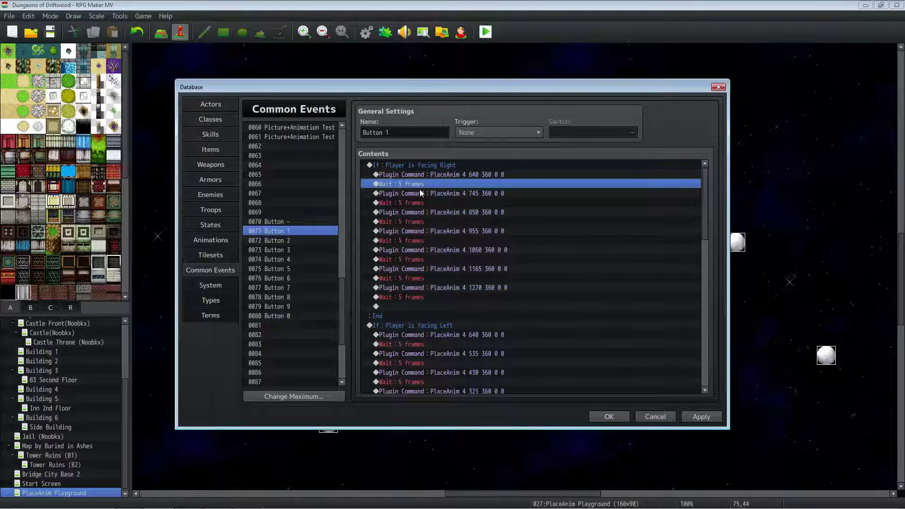
pyautogui.rightClick(411, 194)
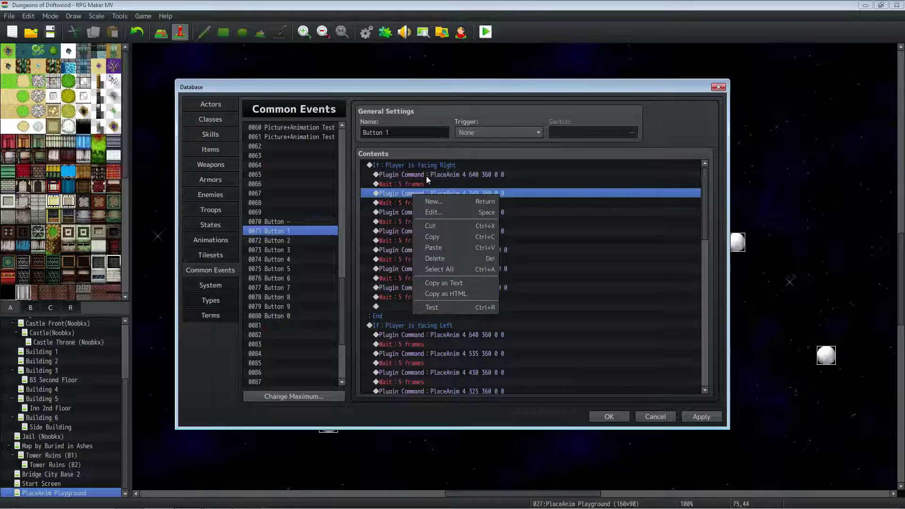
pyautogui.click(434, 212)
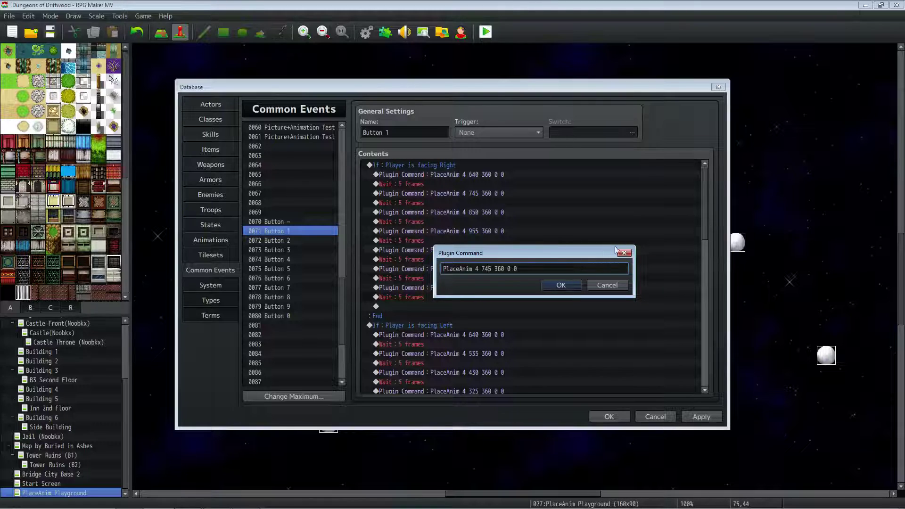
pyautogui.doubleClick(486, 268)
pyautogui.click(560, 285)
# Inspect the third and last PlaceAnim commands in the facing Right branch, accepting each without edits.
pyautogui.click(420, 214)
pyautogui.rightClick(420, 214)
pyautogui.click(443, 233)
pyautogui.moveTo(491, 270); pyautogui.dragTo(480, 269)
pyautogui.click(546, 283)
pyautogui.click(454, 286)
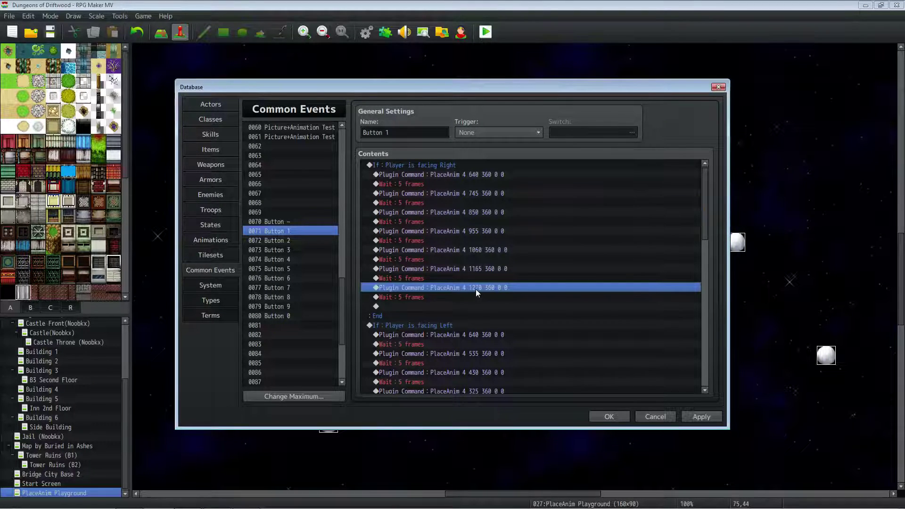
pyautogui.rightClick(476, 290)
pyautogui.click(495, 307)
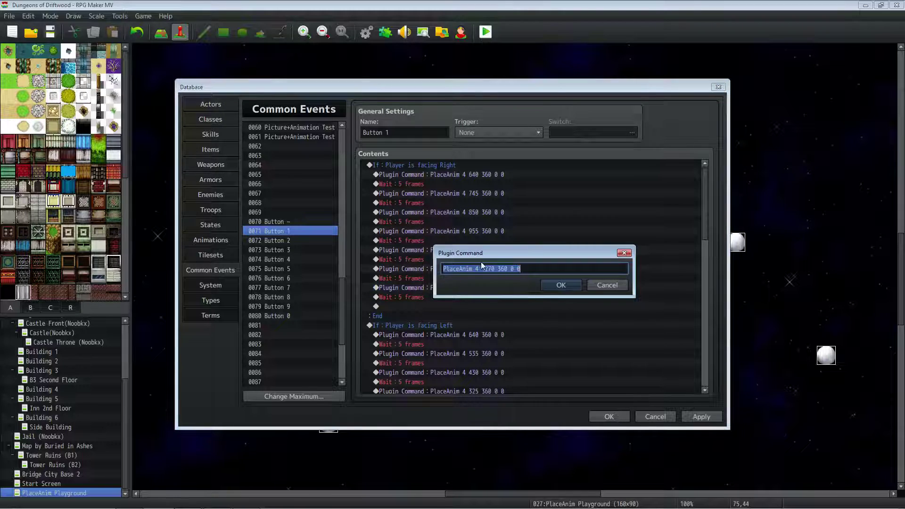
pyautogui.click(552, 286)
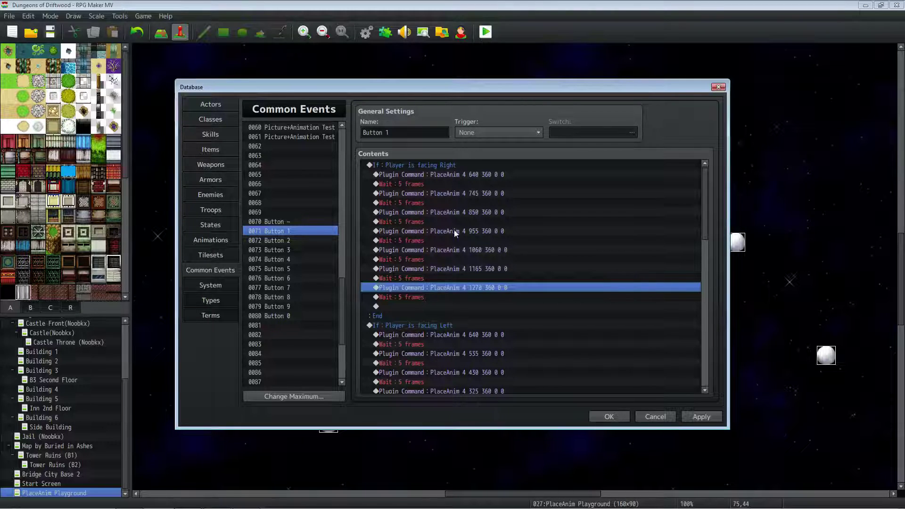
# Compare the PlaceAnim commands in Button 1's facing Right and facing Left branches.
pyautogui.click(422, 166)
pyautogui.scroll(-3, 419, 239)
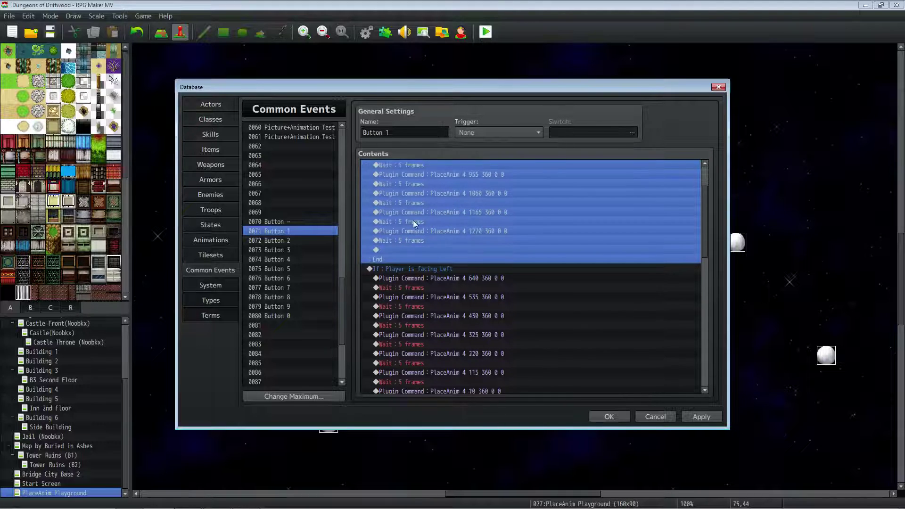
pyautogui.click(422, 240)
pyautogui.scroll(-1, 438, 254)
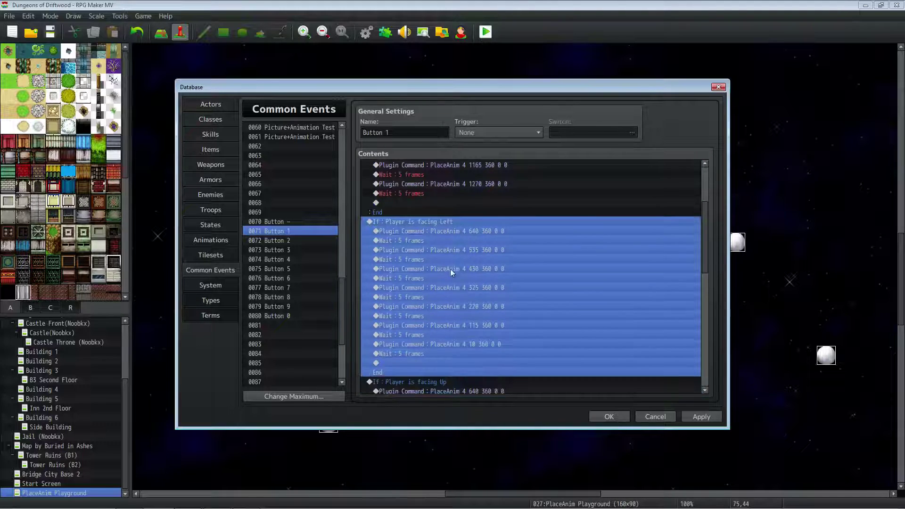
pyautogui.click(451, 230)
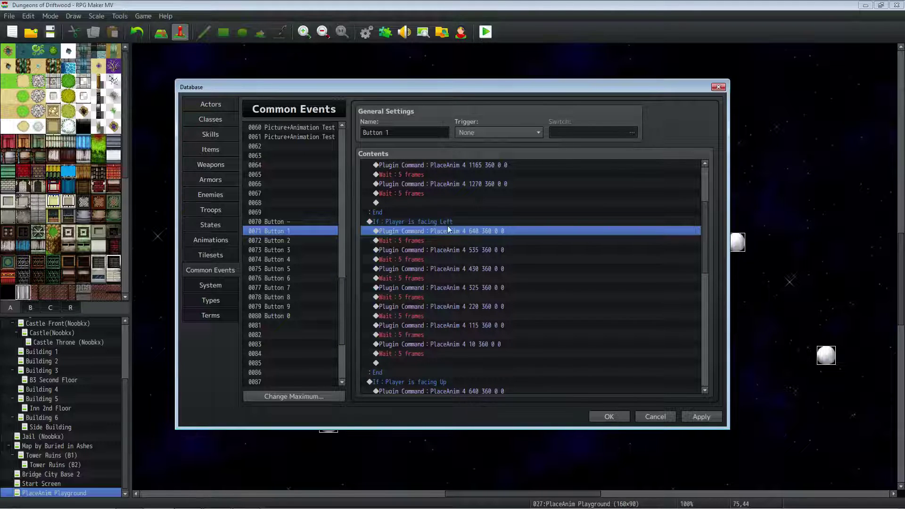
pyautogui.scroll(4, 456, 233)
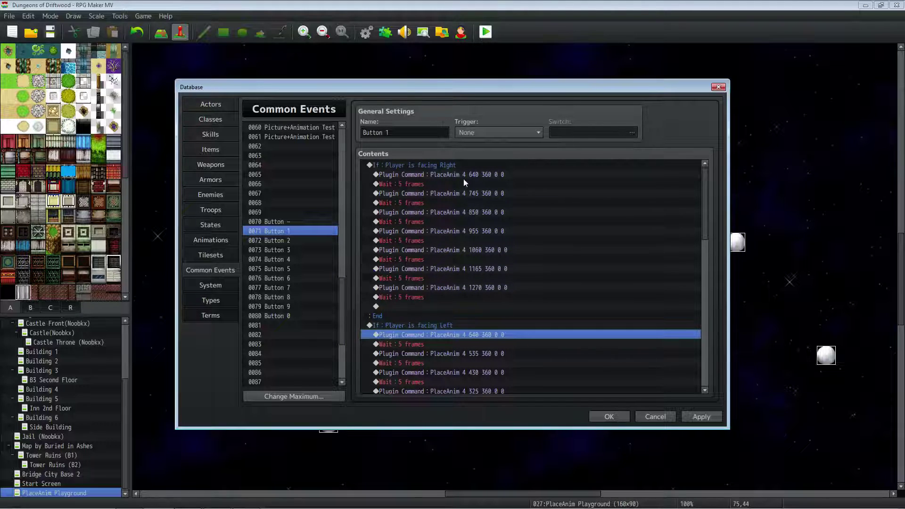
pyautogui.click(463, 175)
pyautogui.scroll(-4, 456, 221)
pyautogui.click(442, 249)
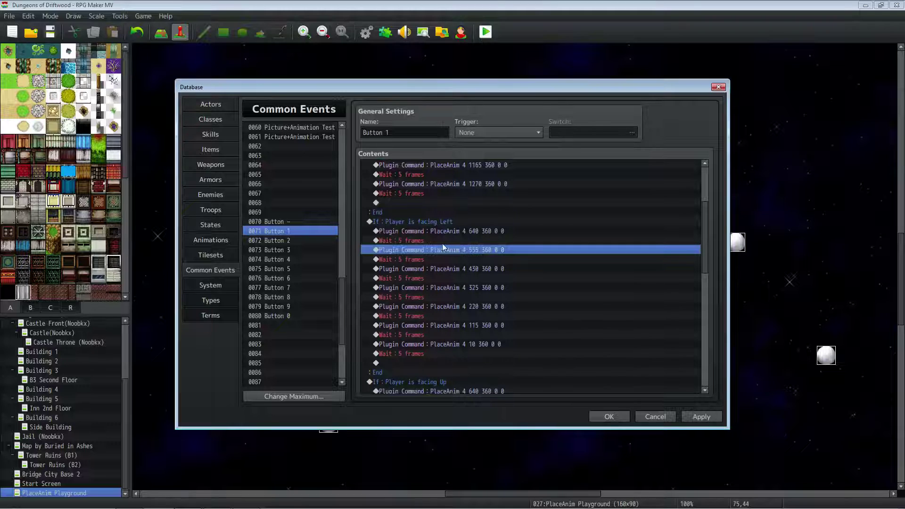
# Open the second PlaceAnim command in the facing Left branch, check its X coordinate and accept it.
pyautogui.click(402, 239)
pyautogui.rightClick(414, 250)
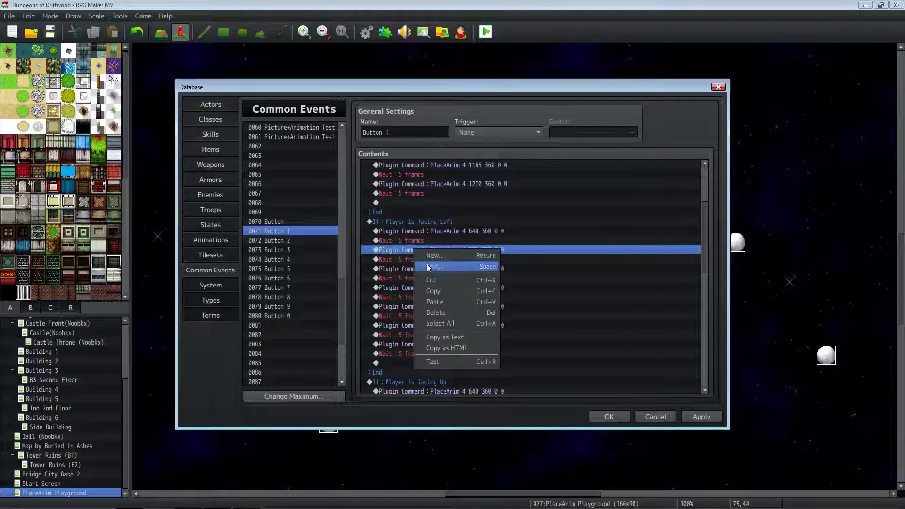
pyautogui.click(428, 266)
pyautogui.moveTo(492, 269); pyautogui.dragTo(482, 269)
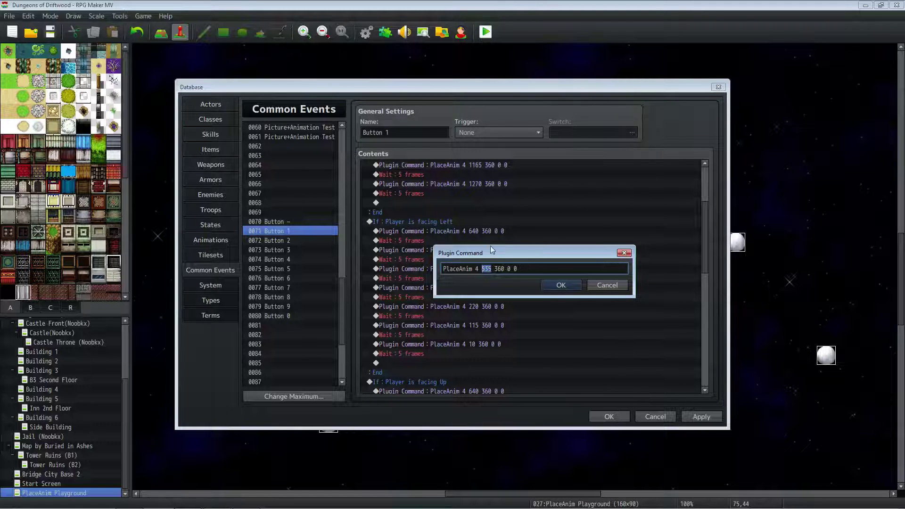
pyautogui.click(547, 283)
# Open the last PlaceAnim command in the facing Left branch, check its X coordinate and accept it.
pyautogui.scroll(-3, 459, 241)
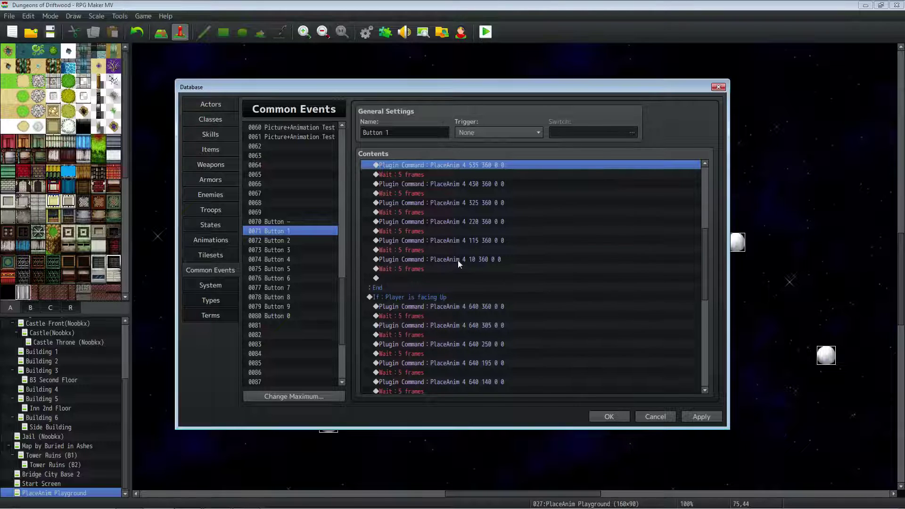
pyautogui.rightClick(457, 260)
pyautogui.click(496, 277)
pyautogui.click(483, 270)
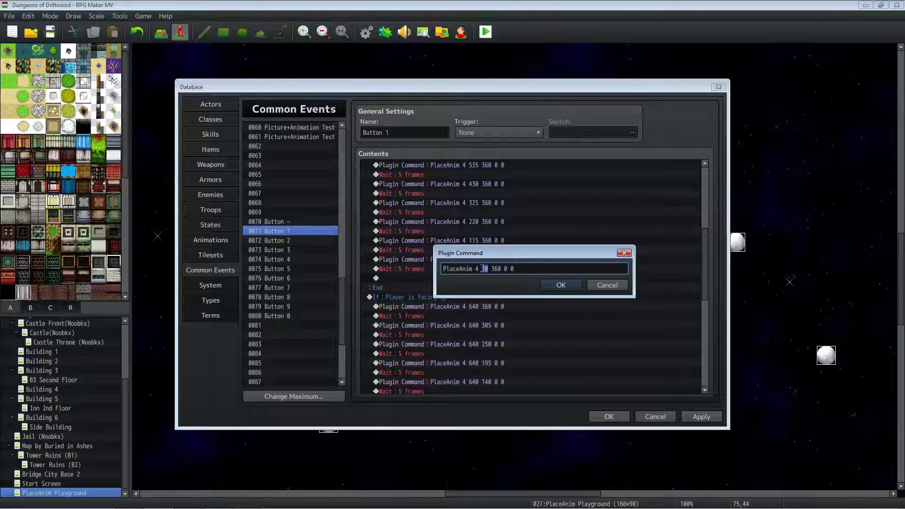
pyautogui.click(554, 285)
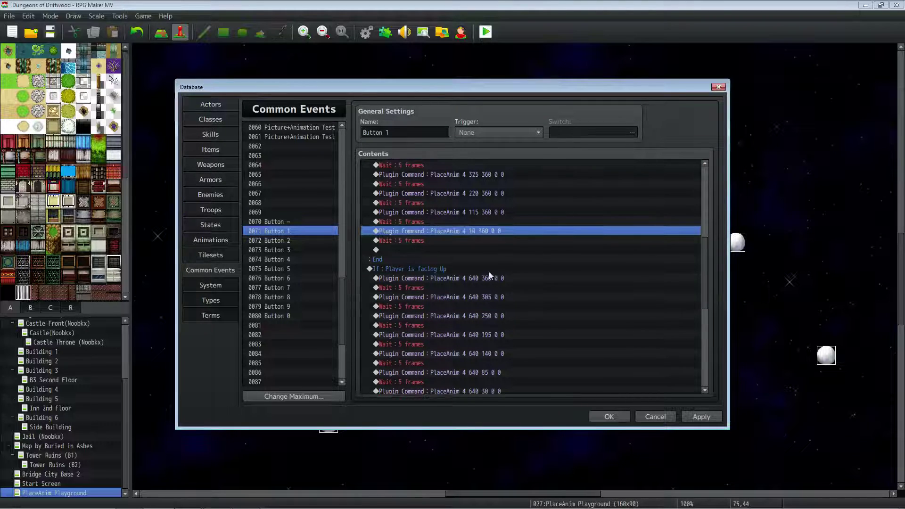
# Open the first PlaceAnim command in Button 1's facing Up branch and accept it without edits.
pyautogui.scroll(-2, 434, 219)
pyautogui.rightClick(454, 220)
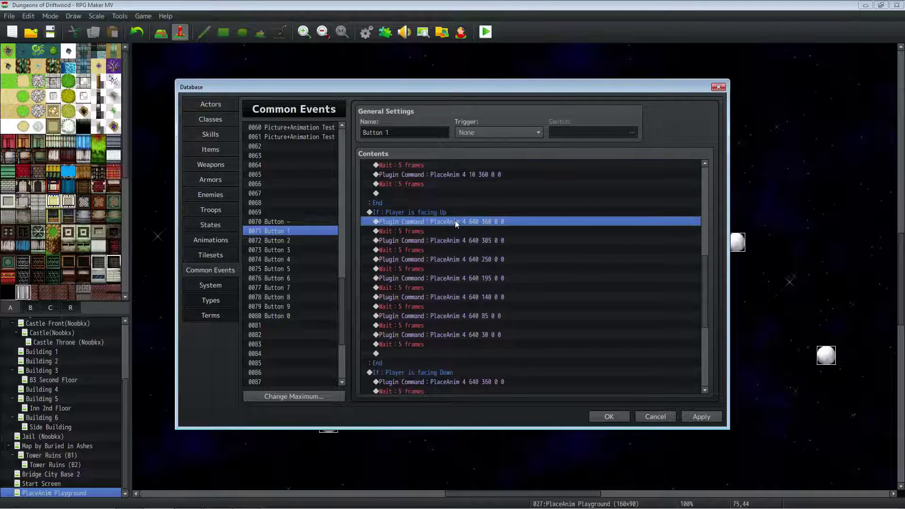
pyautogui.click(463, 234)
pyautogui.click(558, 288)
# Open the second PlaceAnim command in the facing Up branch, check its X and Y coordinates and accept it.
pyautogui.rightClick(482, 241)
pyautogui.click(488, 254)
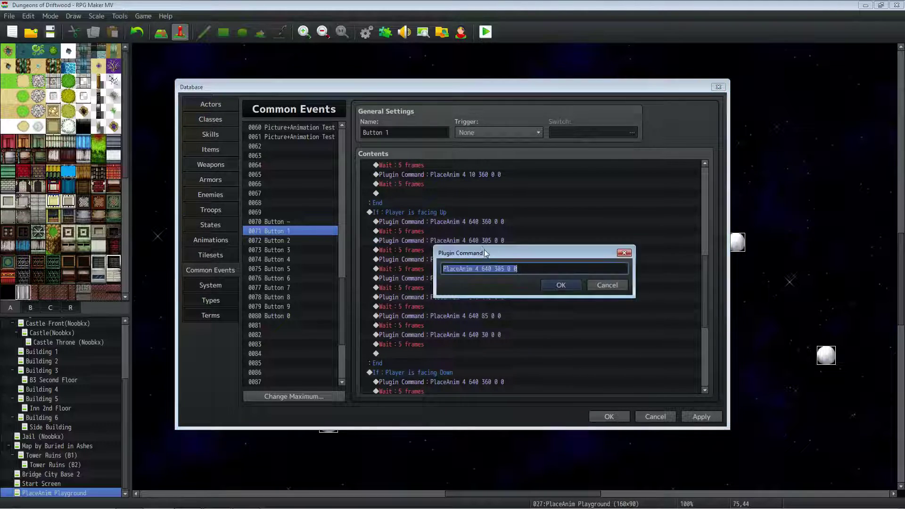
pyautogui.click(504, 268)
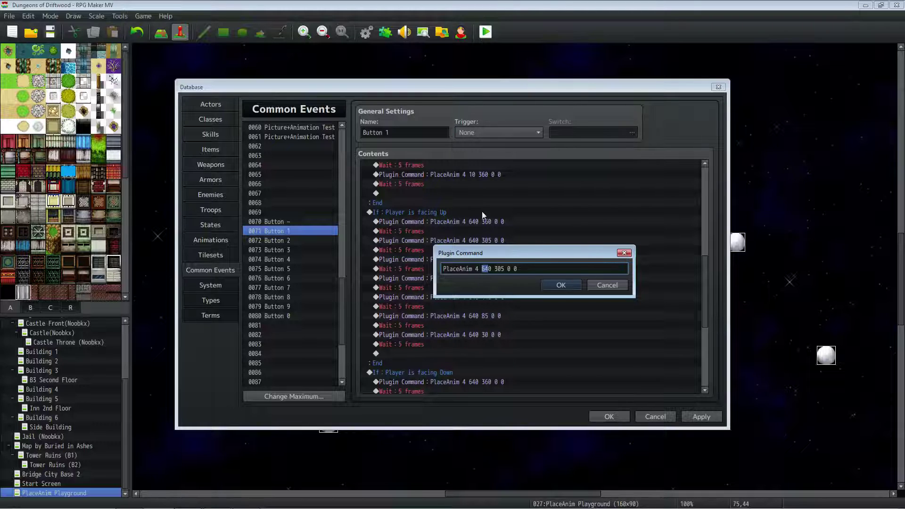
pyautogui.click(502, 268)
pyautogui.press('BackSpace')
pyautogui.press('BackSpace')
pyautogui.press('BackSpace')
pyautogui.write('250')
pyautogui.click(561, 284)
# Check the Y coordinate of the third PlaceAnim command in the facing Up branch, then go through the branch's remaining ones.
pyautogui.rightClick(486, 259)
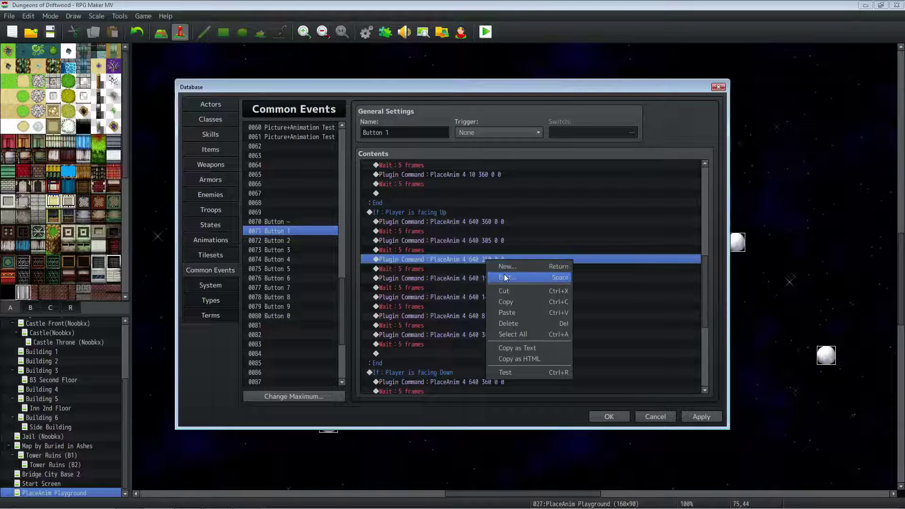
pyautogui.click(504, 277)
pyautogui.click(502, 269)
pyautogui.click(547, 285)
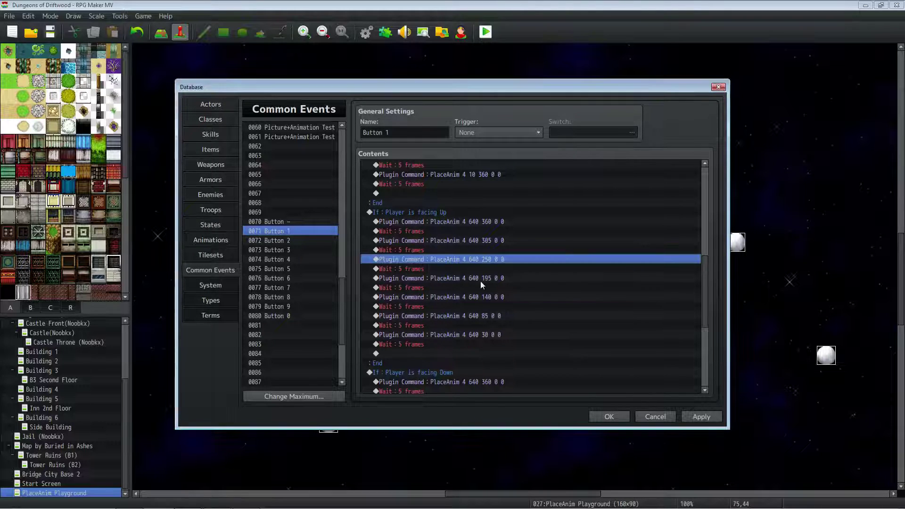
pyautogui.click(479, 279)
pyautogui.click(483, 297)
pyautogui.click(489, 316)
pyautogui.click(482, 334)
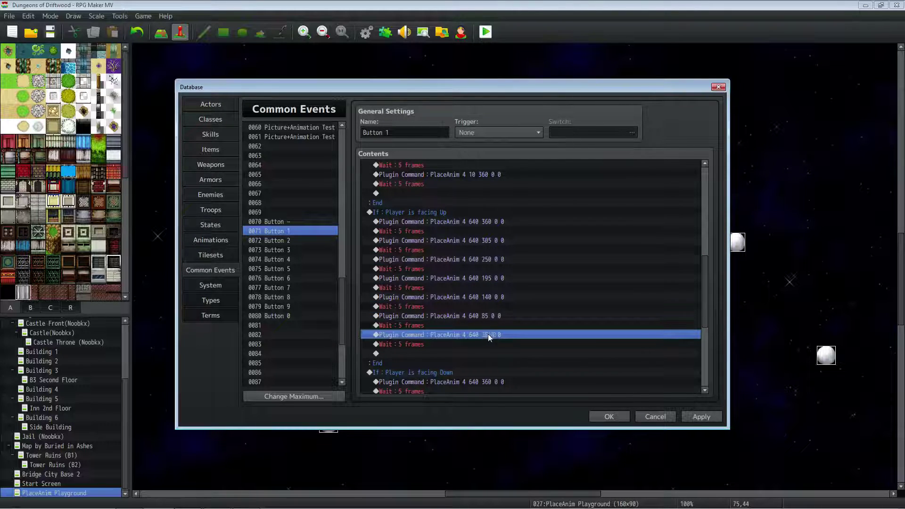
# Go through the PlaceAnim commands in the facing Down branch, checking how their Y coordinates progress.
pyautogui.scroll(-5, 488, 332)
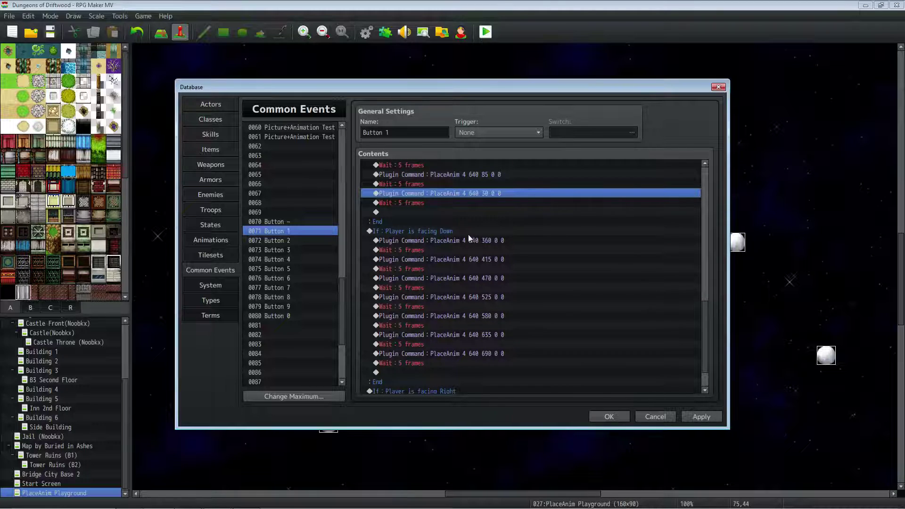
pyautogui.click(480, 240)
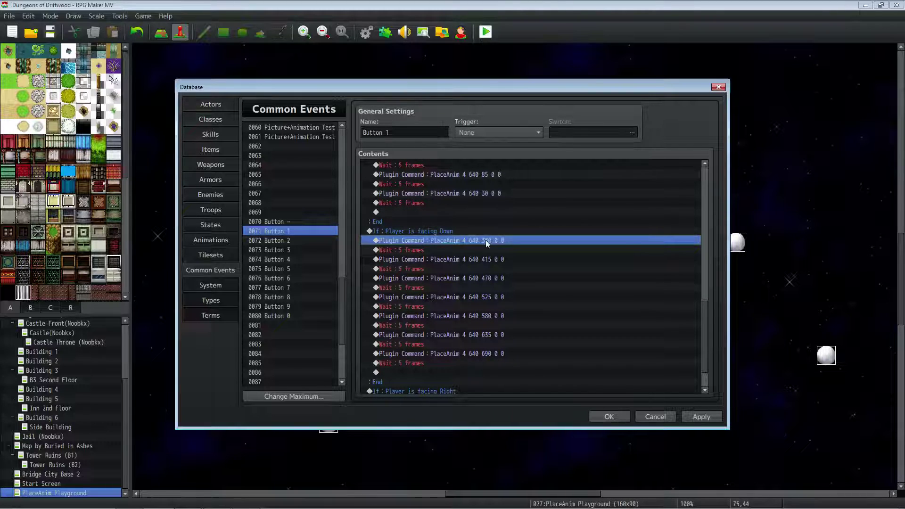
pyautogui.click(490, 260)
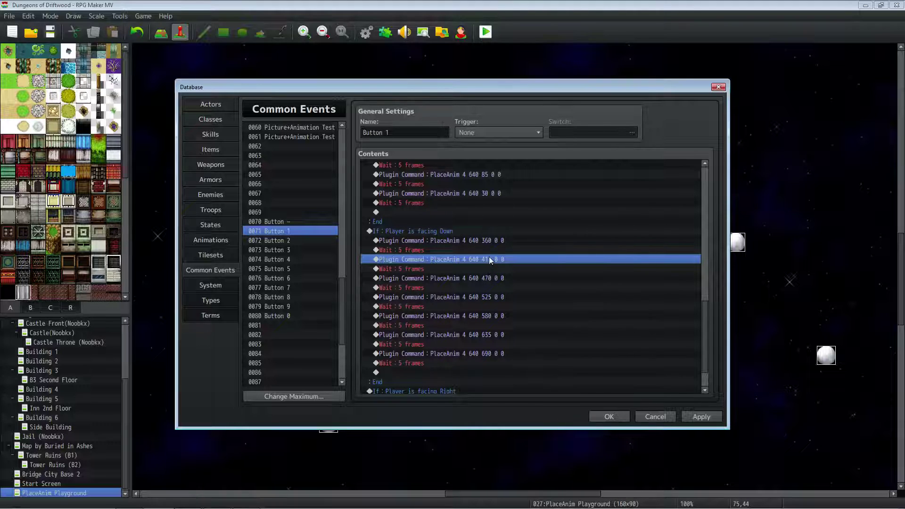
pyautogui.click(486, 278)
pyautogui.click(488, 297)
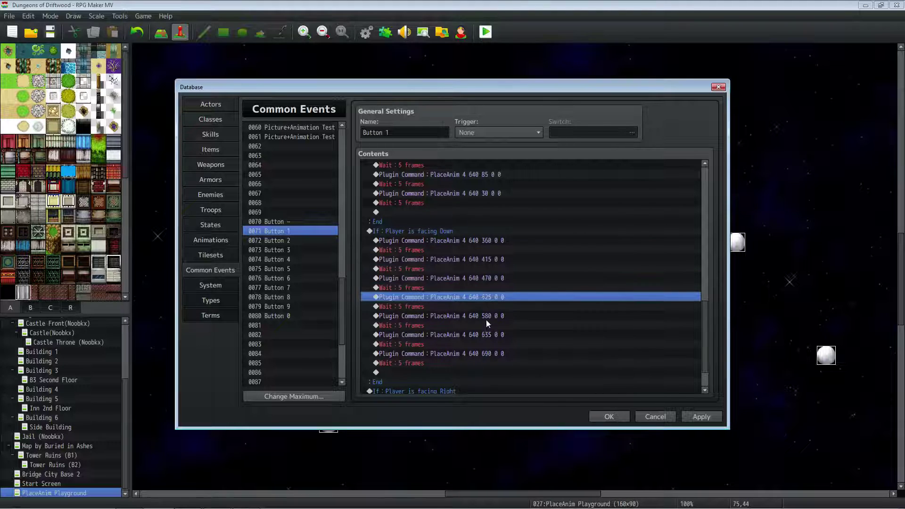
pyautogui.click(488, 352)
# Delete the extra facing Right branch containing PlaceAnim 168 at the end of Button 1 and apply the change.
pyautogui.scroll(-2, 481, 295)
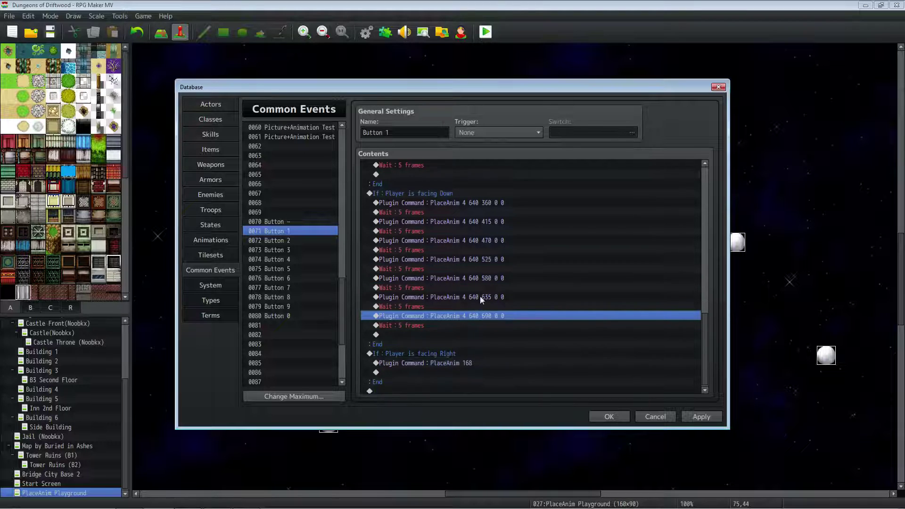
pyautogui.click(430, 349)
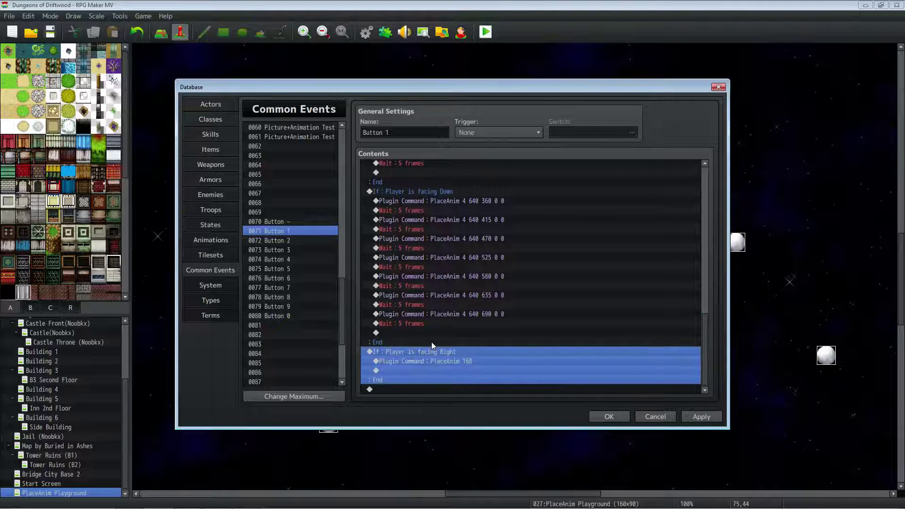
pyautogui.press('Delete')
pyautogui.click(694, 417)
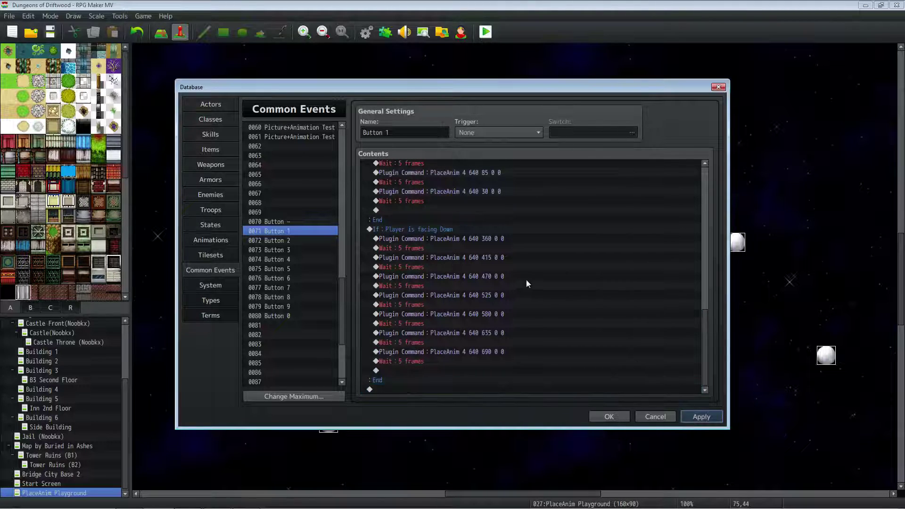
# Open the Button 2 common event and examine the first PlaceAnim commands in its facing Right branch.
pyautogui.scroll(9, 501, 276)
pyautogui.scroll(1, 461, 285)
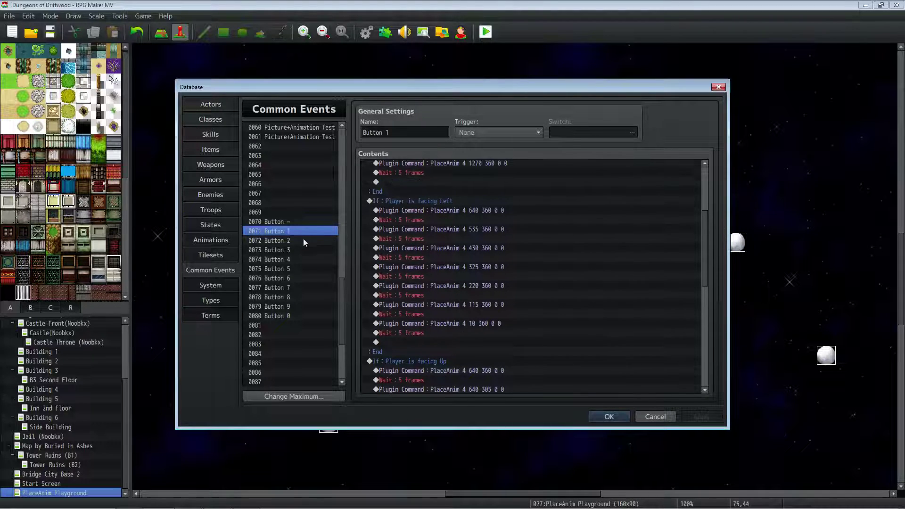
pyautogui.click(301, 240)
pyautogui.scroll(1, 327, 255)
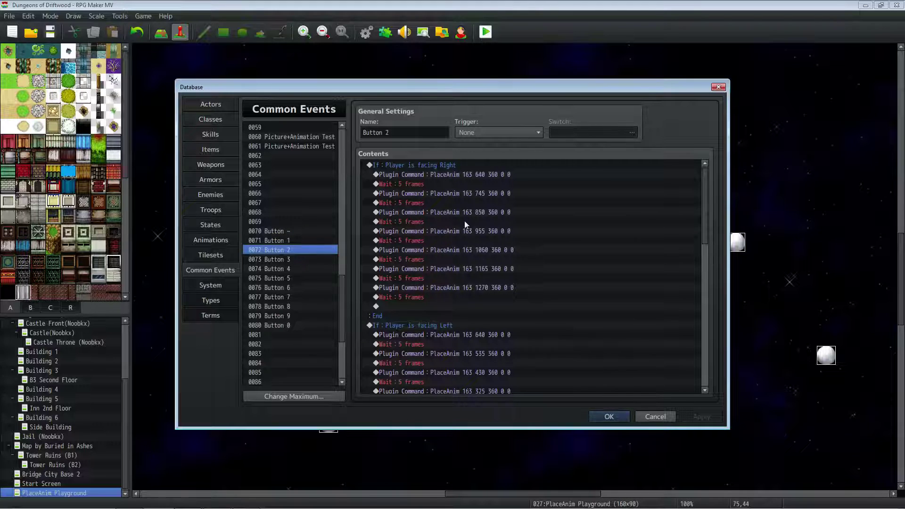
pyautogui.click(465, 180)
pyautogui.click(470, 173)
pyautogui.click(467, 196)
pyautogui.click(466, 213)
# Compare the animation IDs used by the PlaceAnim commands in the Button 1, Button 2 and Button 3 common events.
pyautogui.click(293, 259)
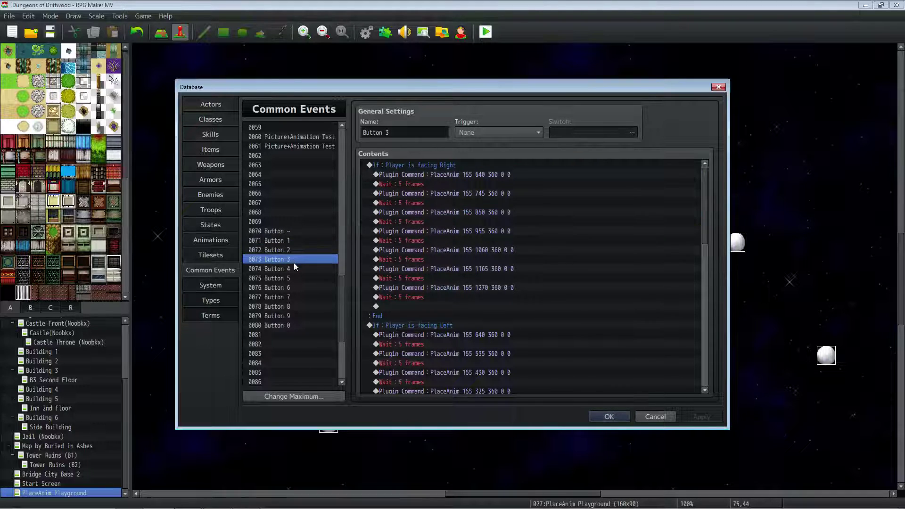
pyautogui.click(295, 241)
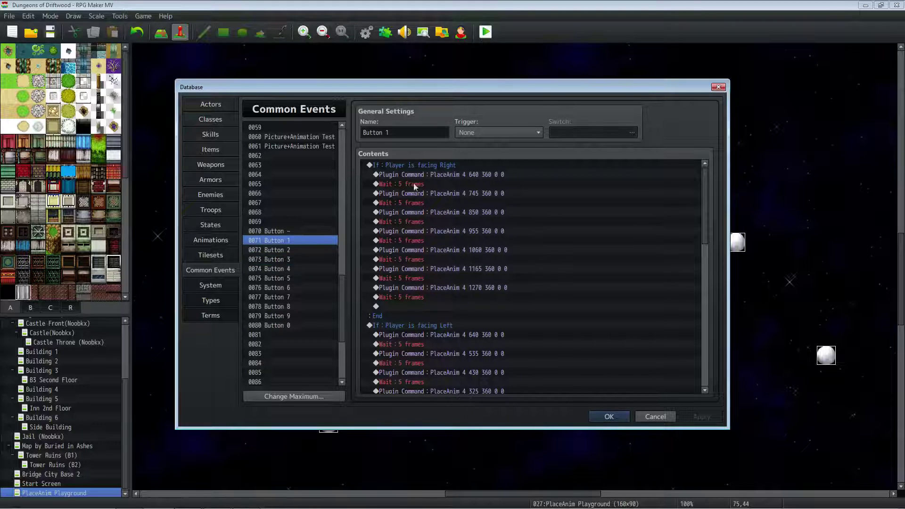
pyautogui.click(293, 249)
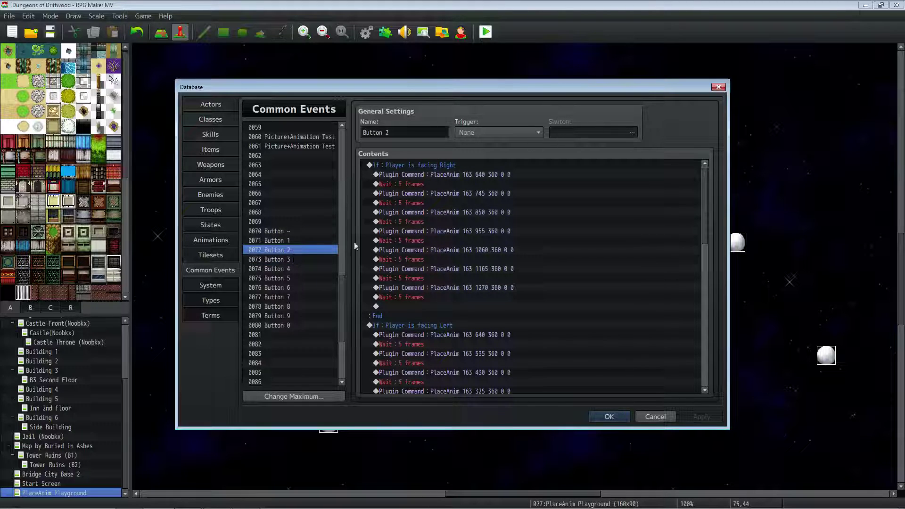
pyautogui.click(283, 241)
pyautogui.click(463, 174)
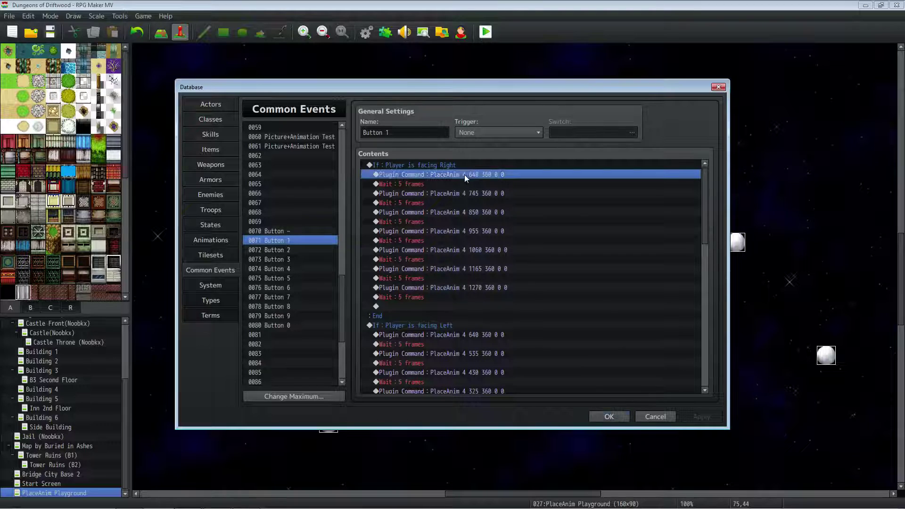
pyautogui.click(295, 250)
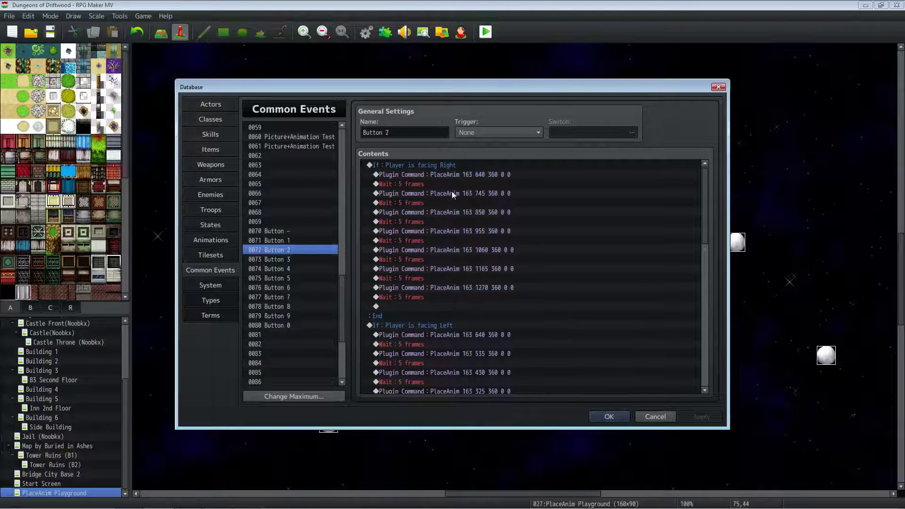
# Review Button 3's PlaceAnim commands from the facing Right branch through the facing Up branch.
pyautogui.click(269, 260)
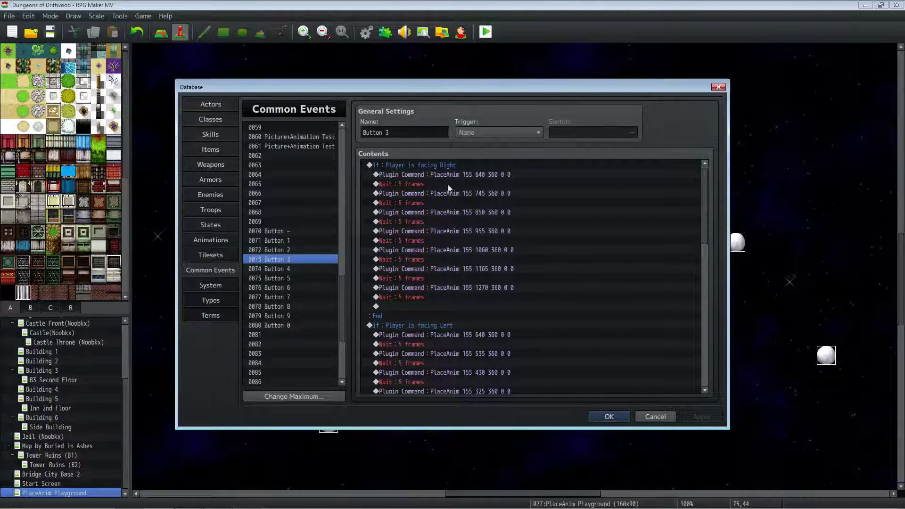
pyautogui.scroll(-7, 471, 219)
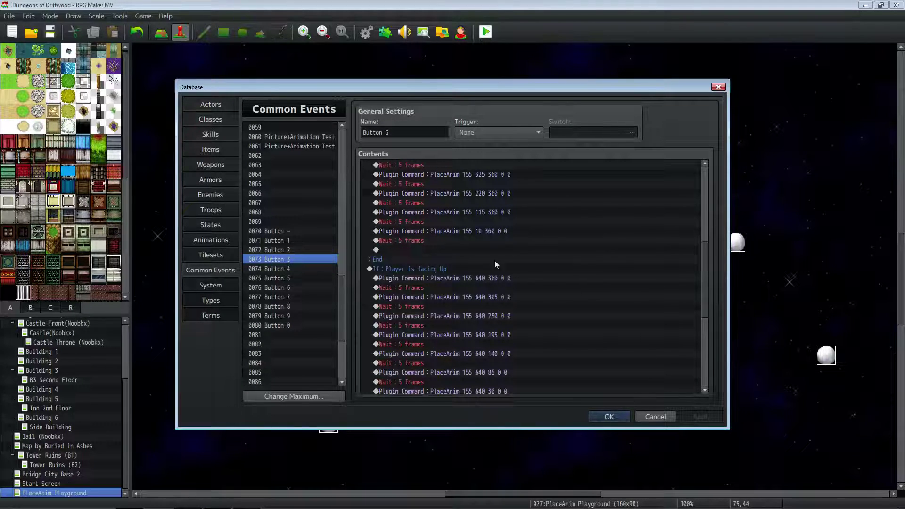
pyautogui.scroll(-2, 467, 272)
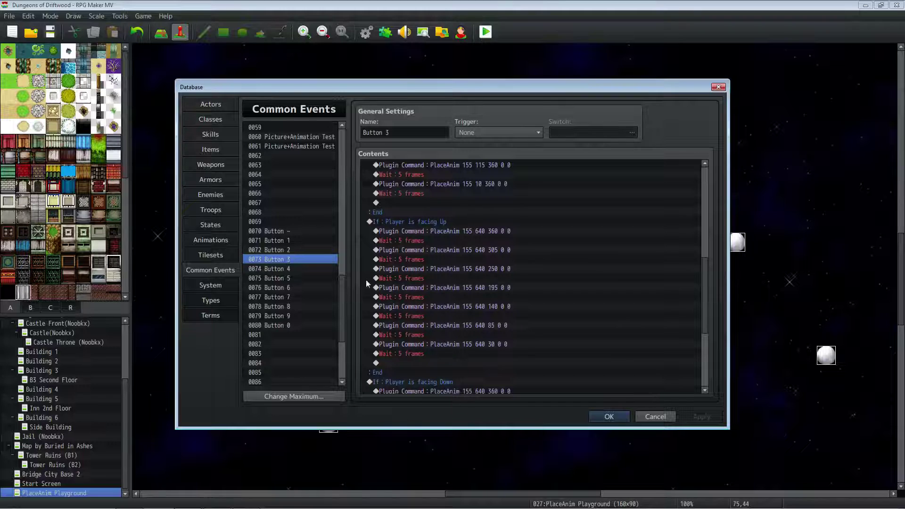
# Open the Button 4 common event and examine its PlaceAnim commands up to the second wait.
pyautogui.click(296, 268)
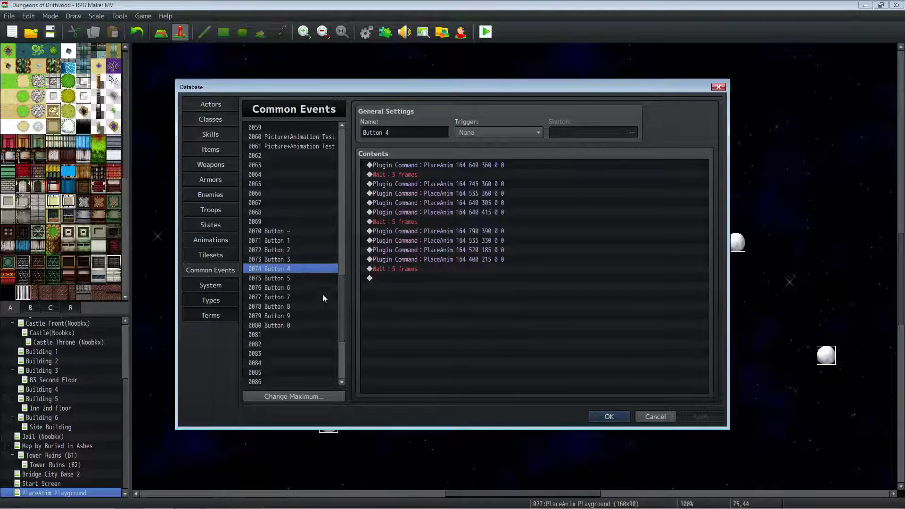
pyautogui.click(443, 166)
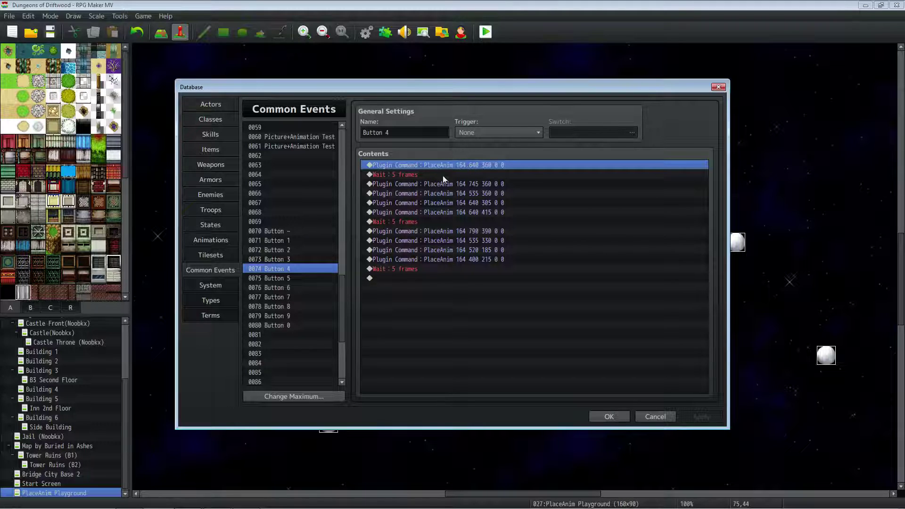
pyautogui.click(406, 175)
pyautogui.click(495, 185)
pyautogui.click(482, 193)
pyautogui.click(482, 203)
pyautogui.click(471, 212)
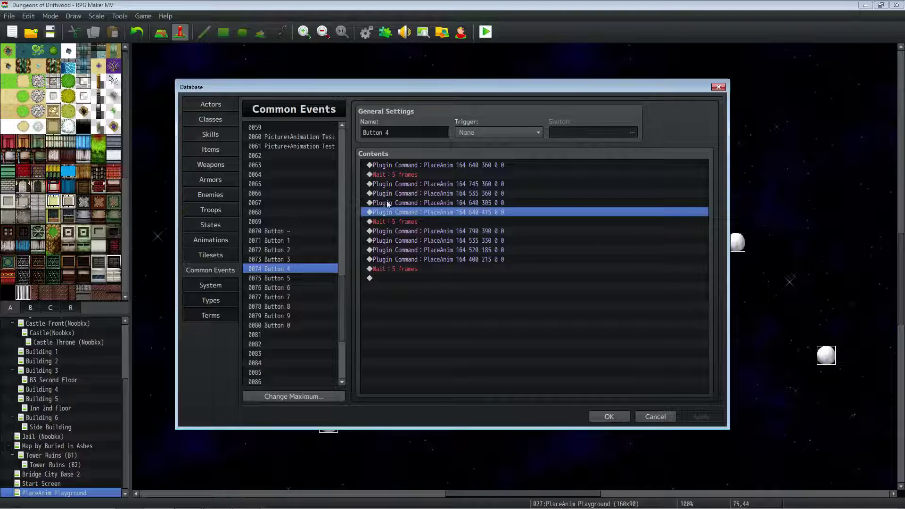
# Examine how the waits separate the groups of PlaceAnim commands in Button 4, through to the final wait.
pyautogui.click(438, 183)
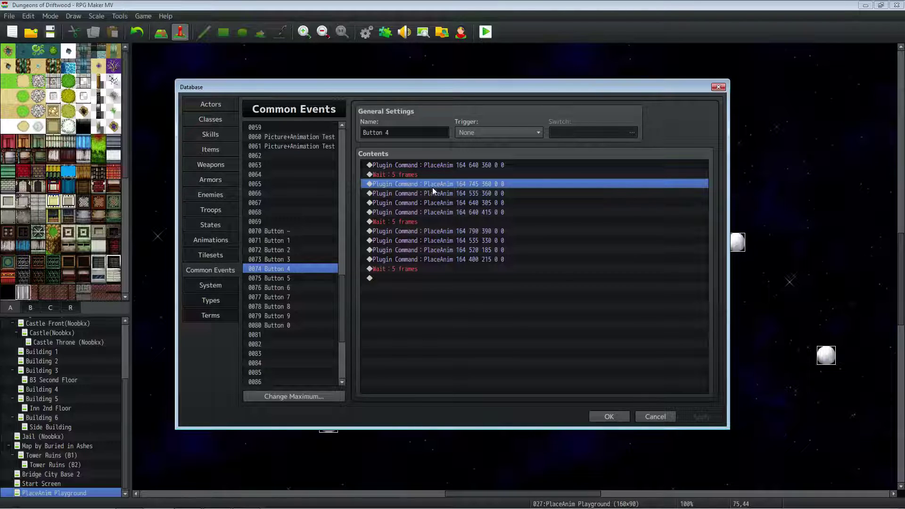
pyautogui.click(425, 215)
pyautogui.click(417, 222)
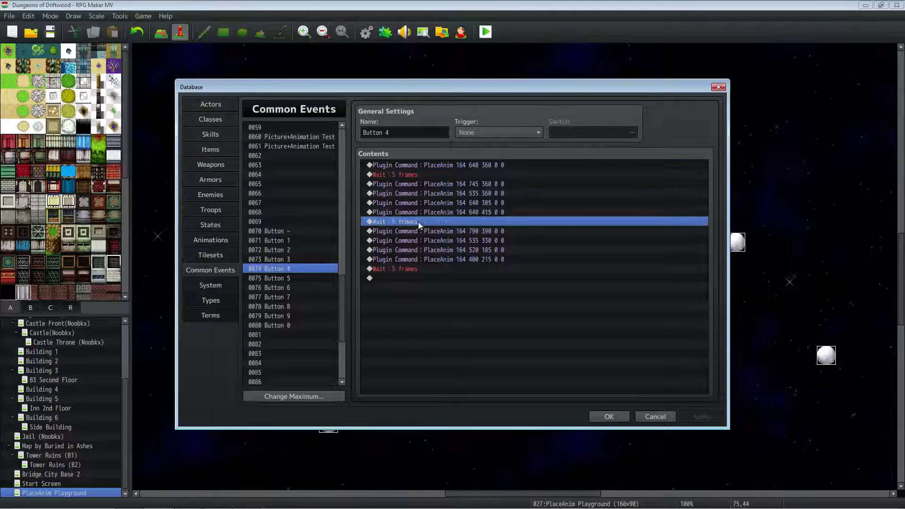
pyautogui.click(429, 231)
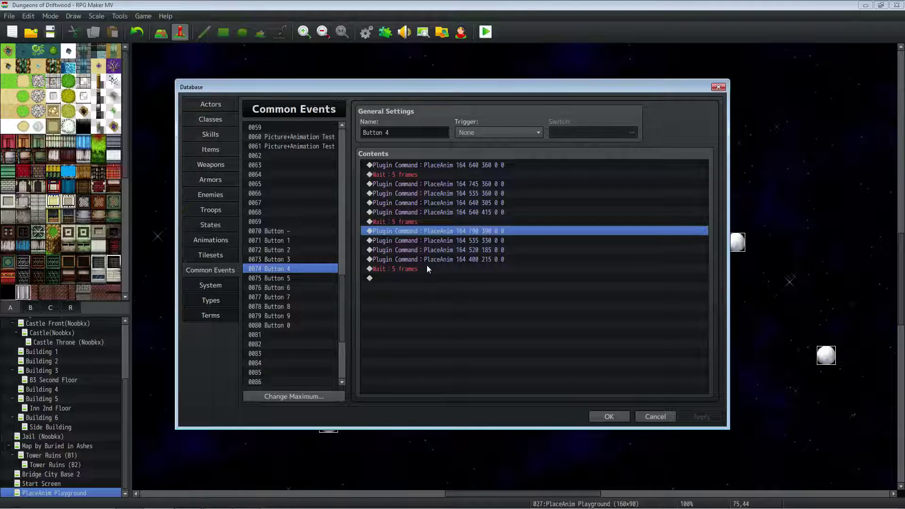
pyautogui.click(424, 268)
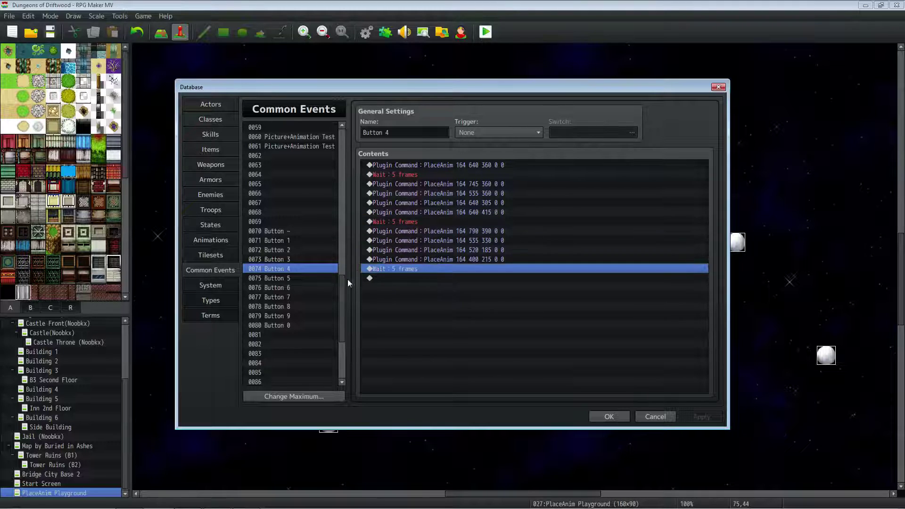
# Set all three Wait commands in Button 4 to 10 frames.
pyautogui.rightClick(403, 176)
pyautogui.click(421, 194)
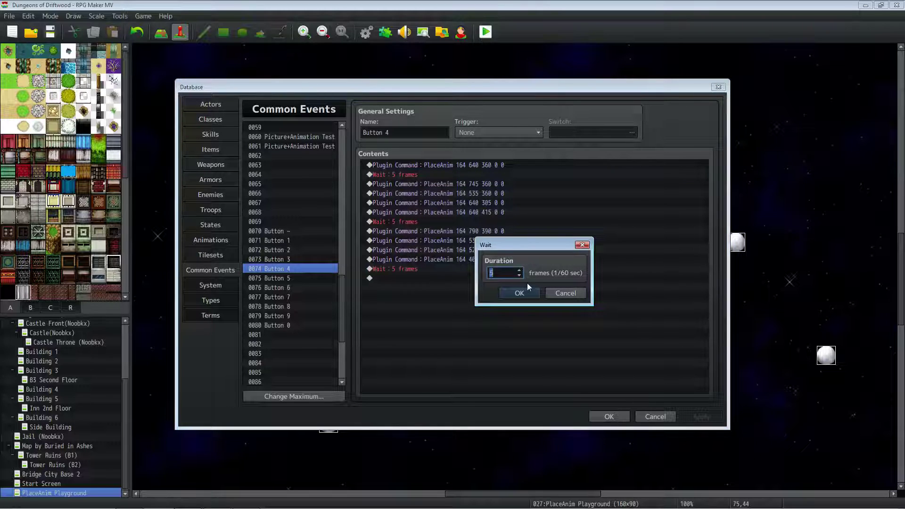
pyautogui.write('10')
pyautogui.click(528, 293)
pyautogui.rightClick(417, 222)
pyautogui.click(437, 240)
pyautogui.write('10')
pyautogui.click(511, 293)
pyautogui.rightClick(388, 270)
pyautogui.click(406, 292)
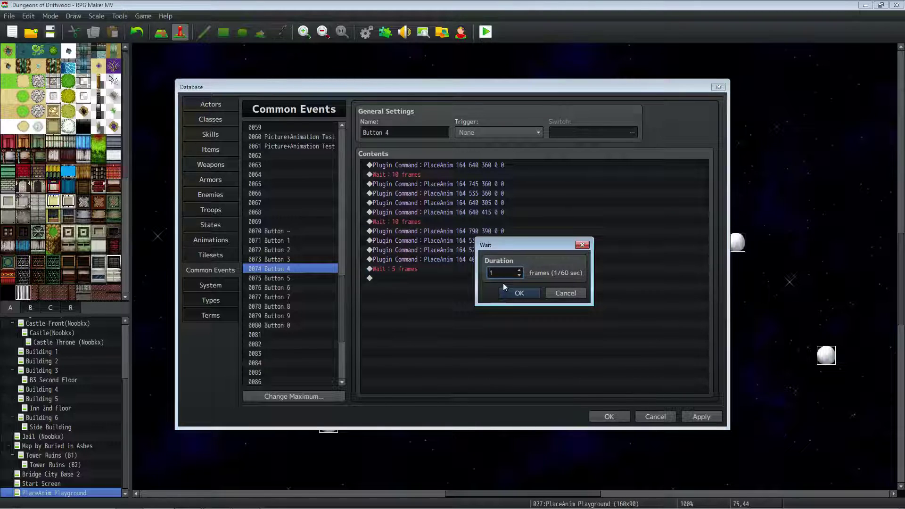
pyautogui.write('10')
pyautogui.click(519, 294)
# Open the Button 5 common event to view its PlaceAnim commands.
pyautogui.click(282, 278)
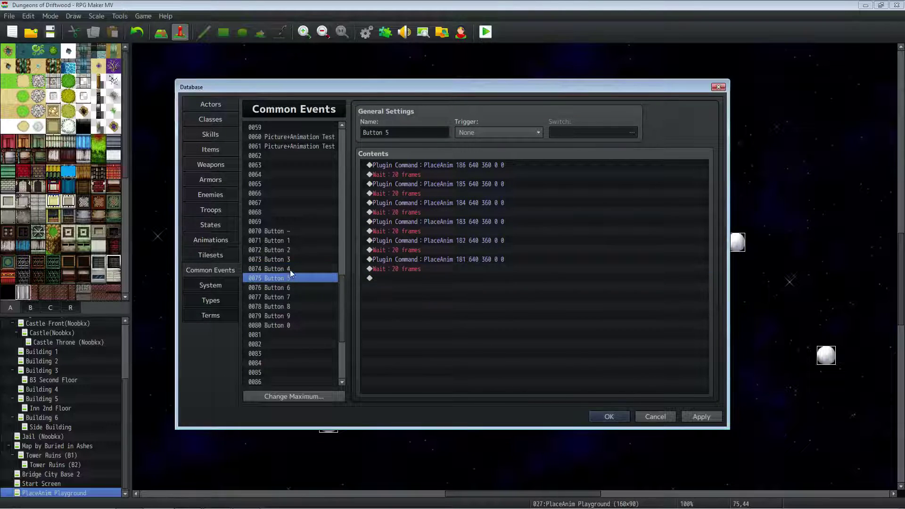